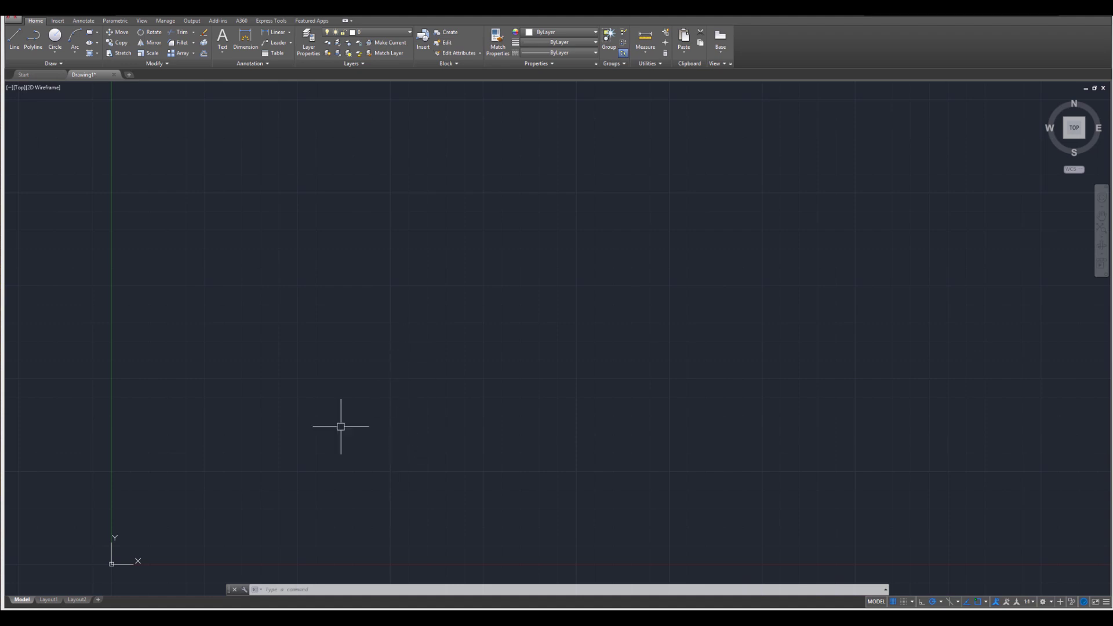
- Review the object snap modes and the snap and grid options in the drafting settings, keeping them as they are
click(251, 424)
key(Escape)
key(Escape)
click(987, 602)
click(1006, 590)
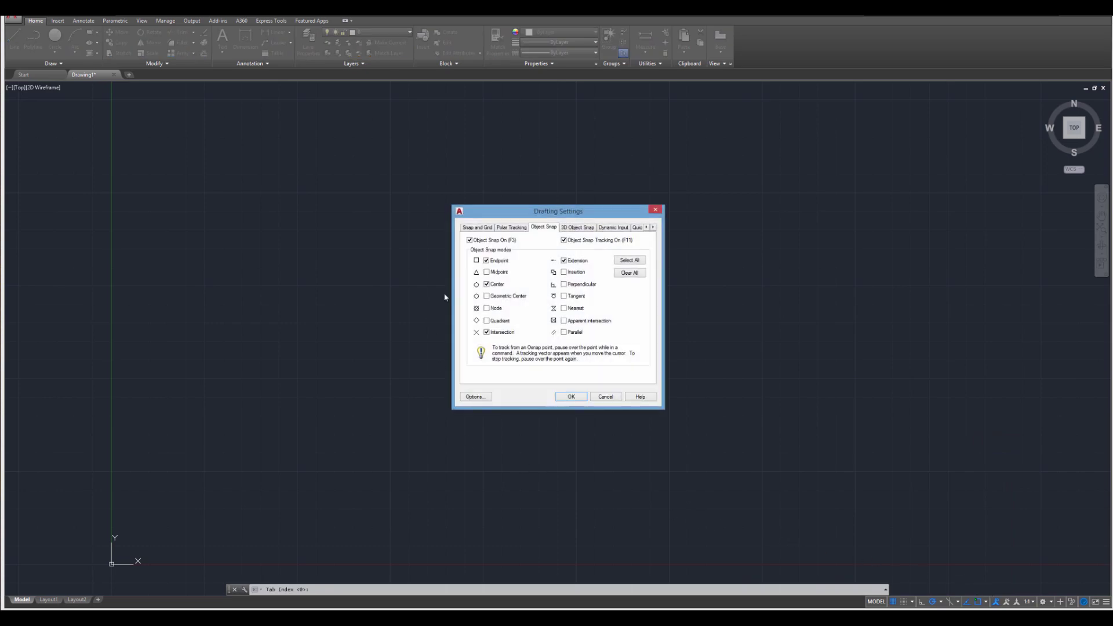
click(483, 231)
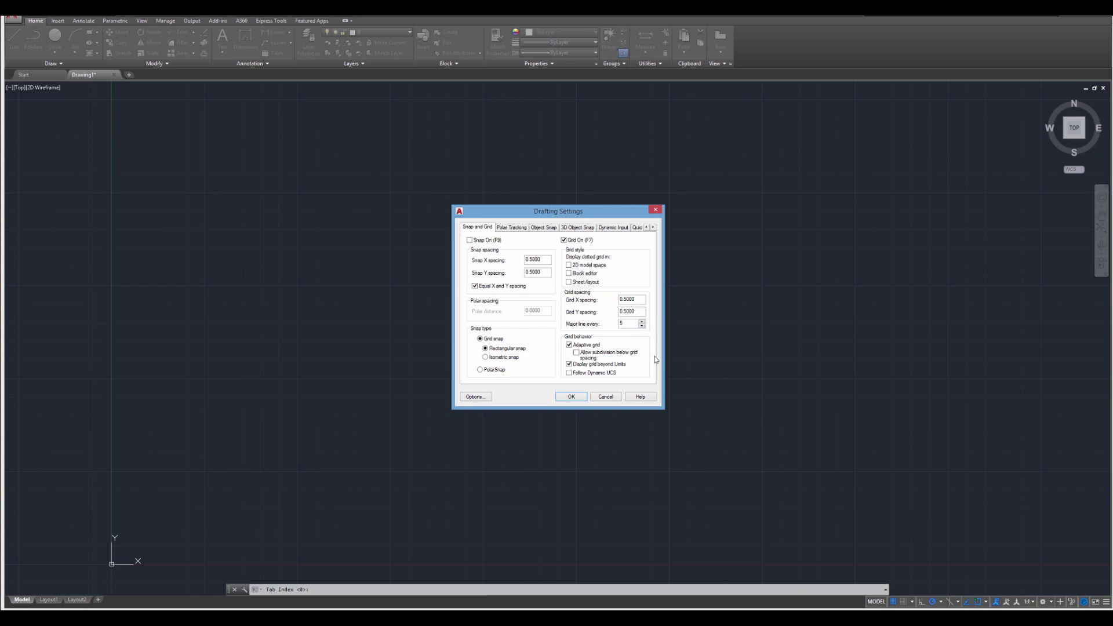
click(568, 398)
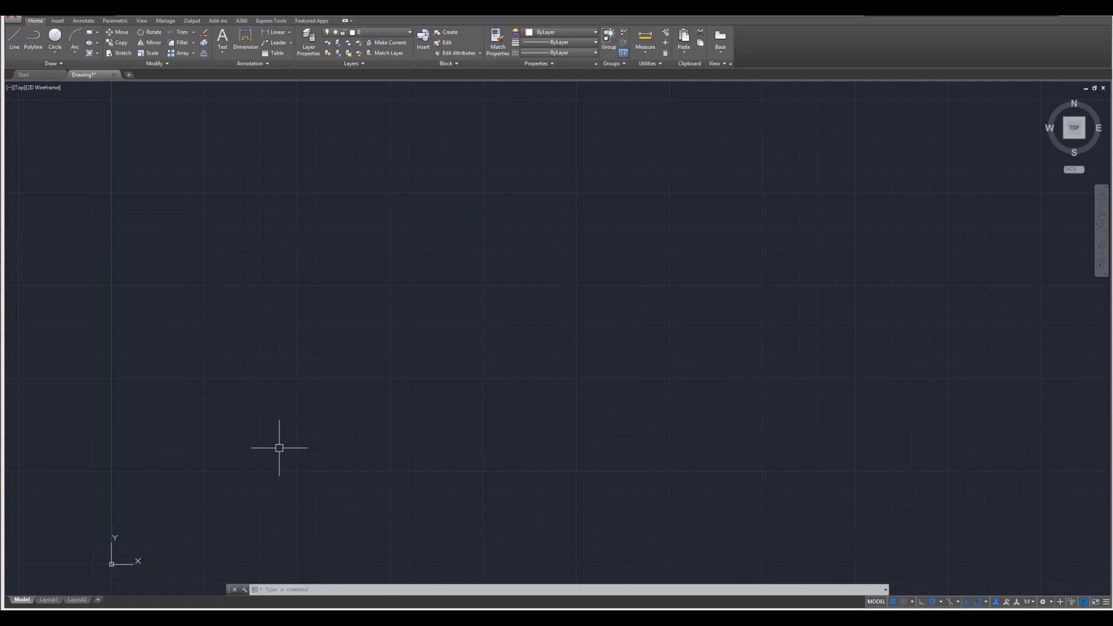
- Draw the base line of a house outline from absolute coordinates 1.5,4 to 6.5,4
text(l)
key(Return)
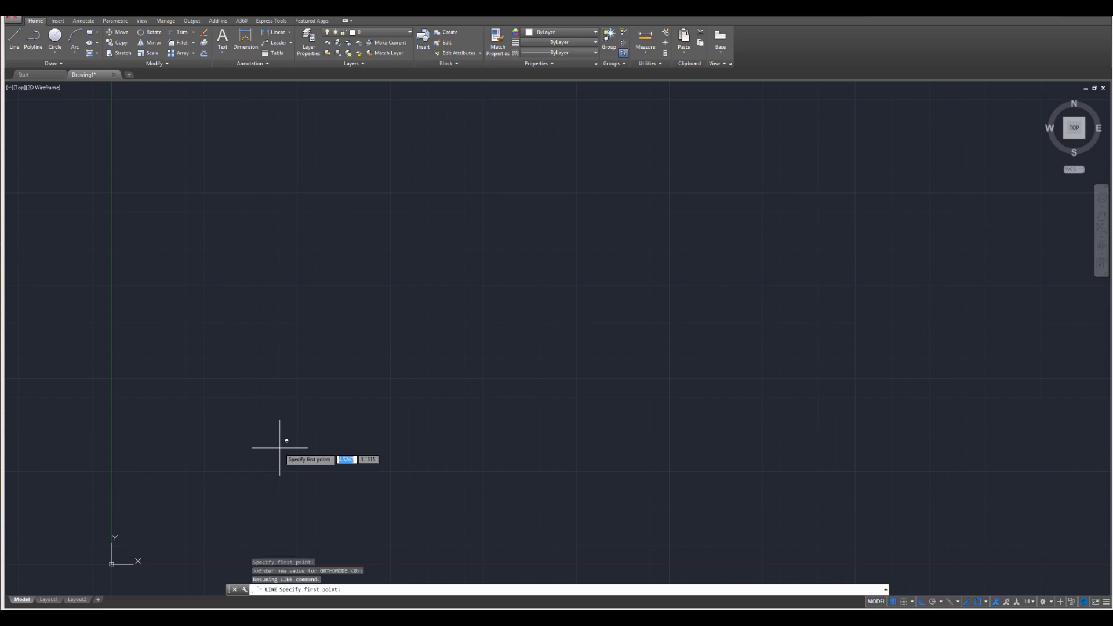
text(#)
text(1.5)
key(Tab)
text(4)
key(Return)
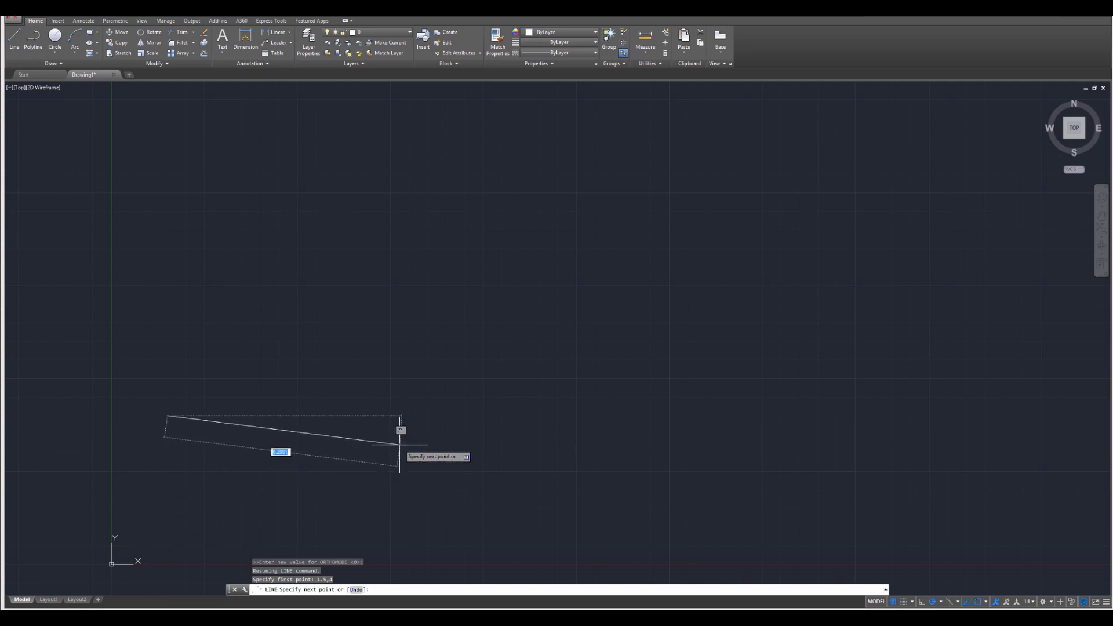
text(#)
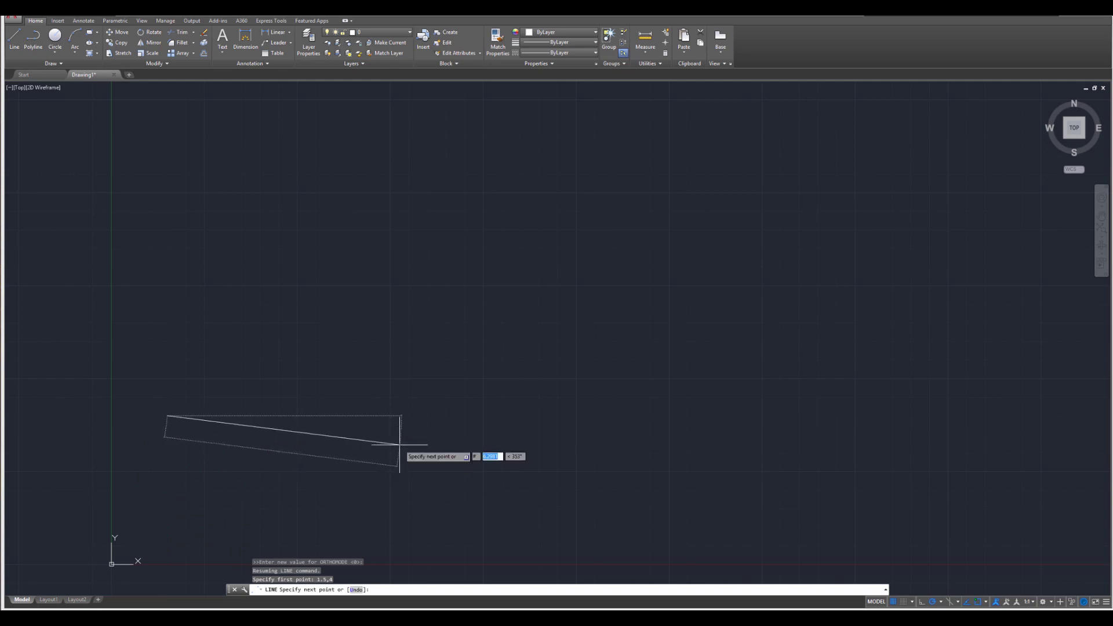
text(6.5)
key(Tab)
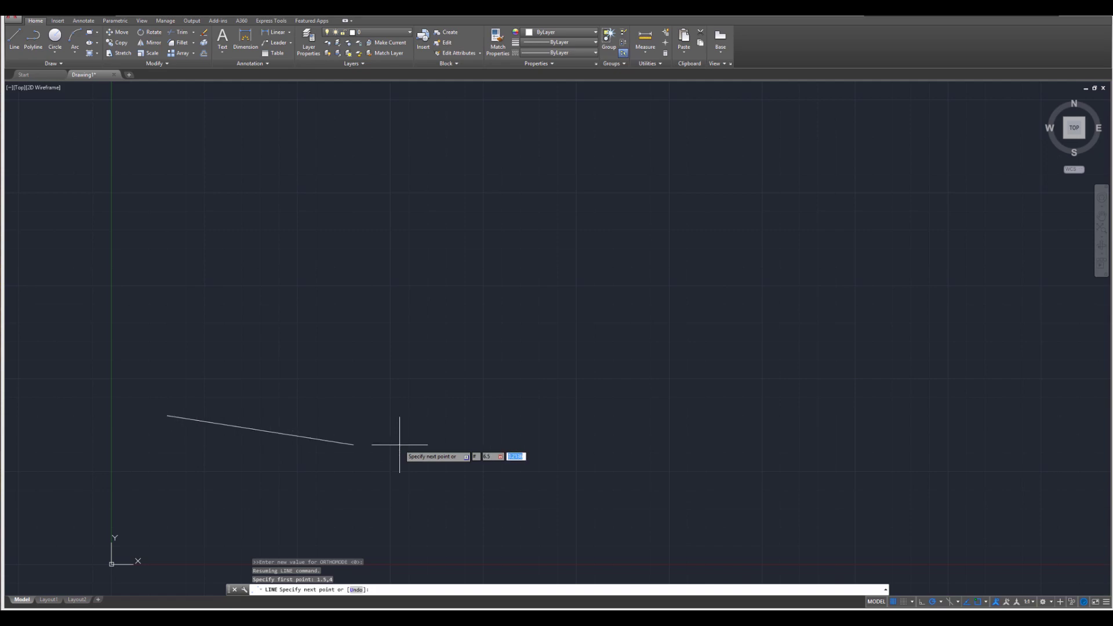
text(4)
key(Return)
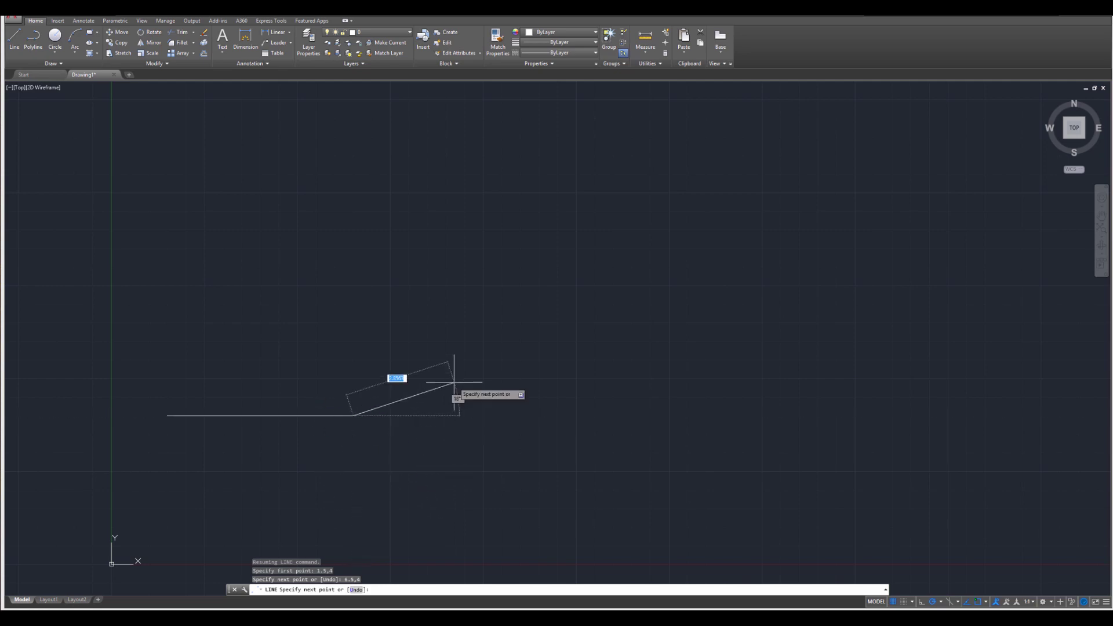
- Continue the outline with the right wall up to absolute point 6.5,7 and the eave out to 7,7
text(#)
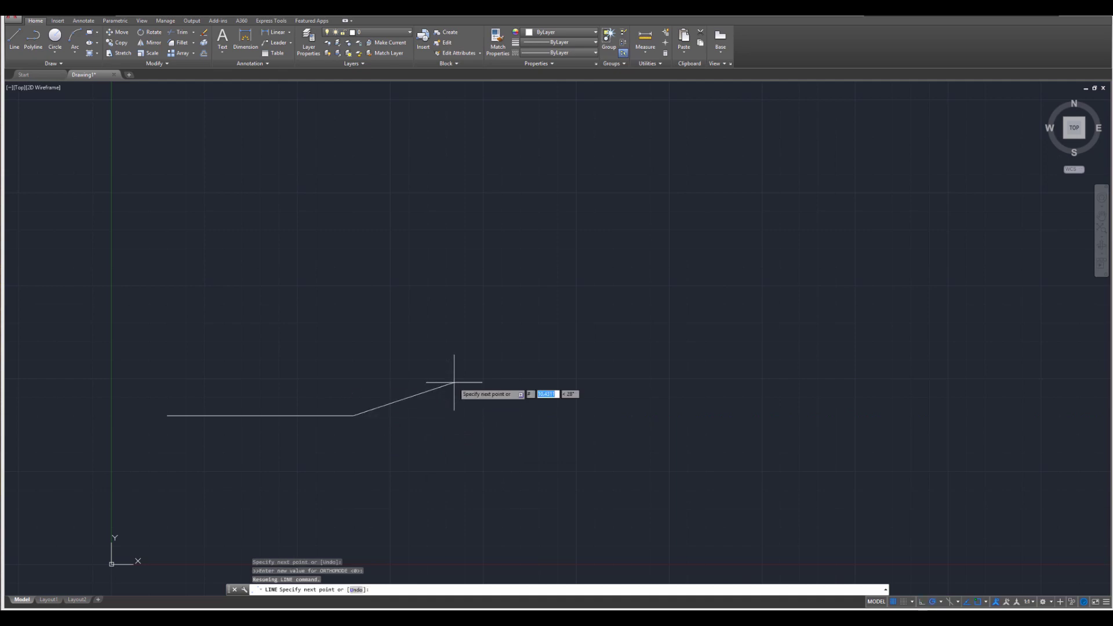
text(6.5,7)
key(Return)
text(#)
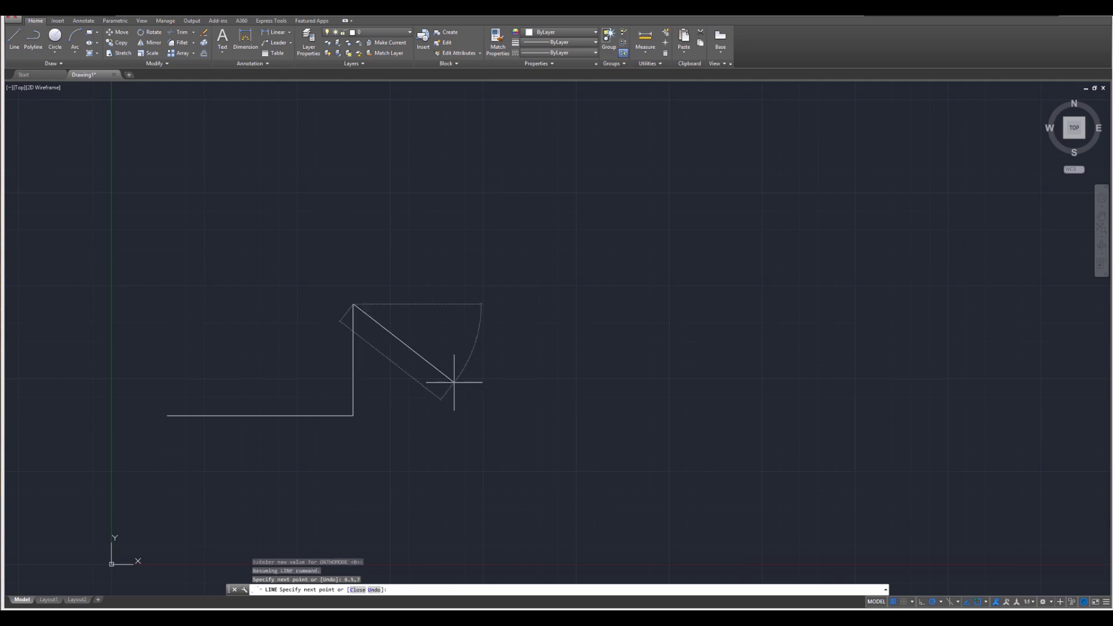
text(7,7)
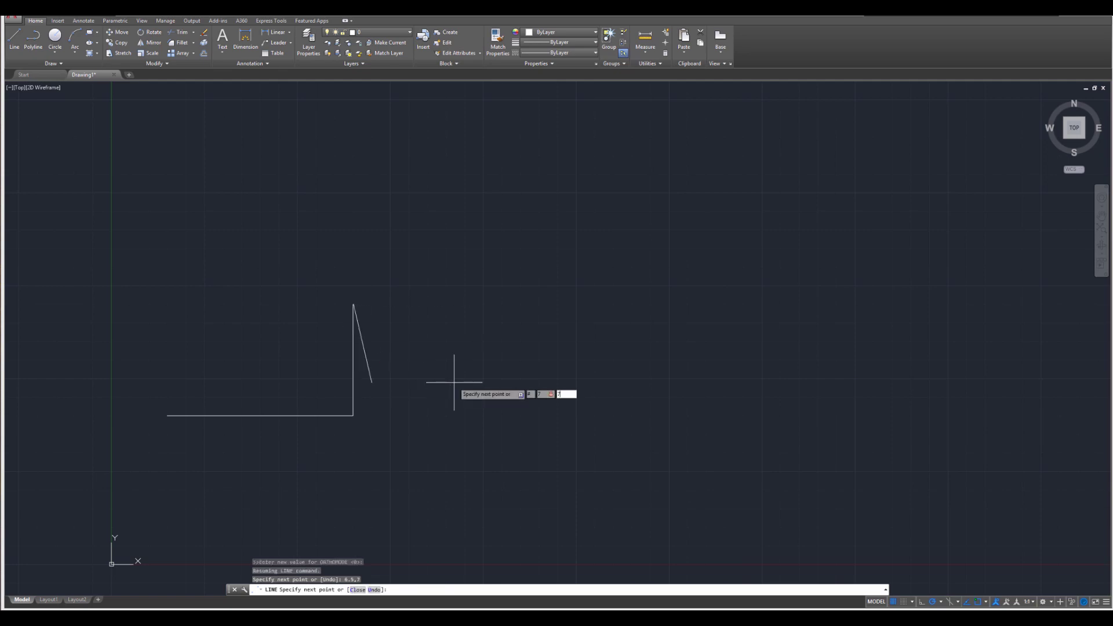
key(Return)
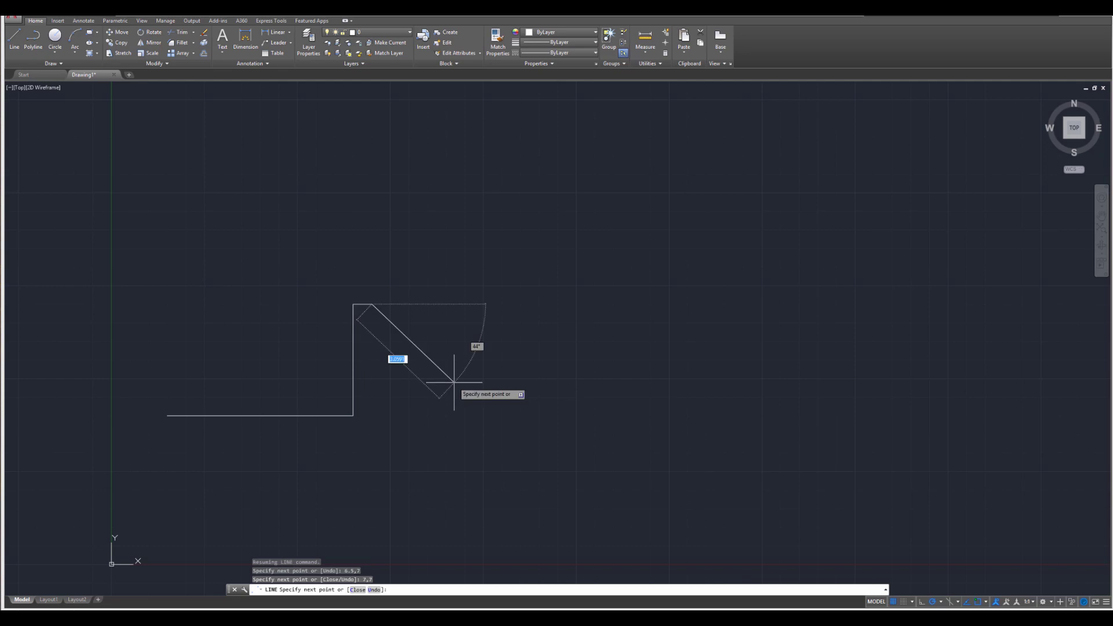
- Add the two roof slopes through the peak at absolute point 4,9.5 and down to 1,7
key(F8)
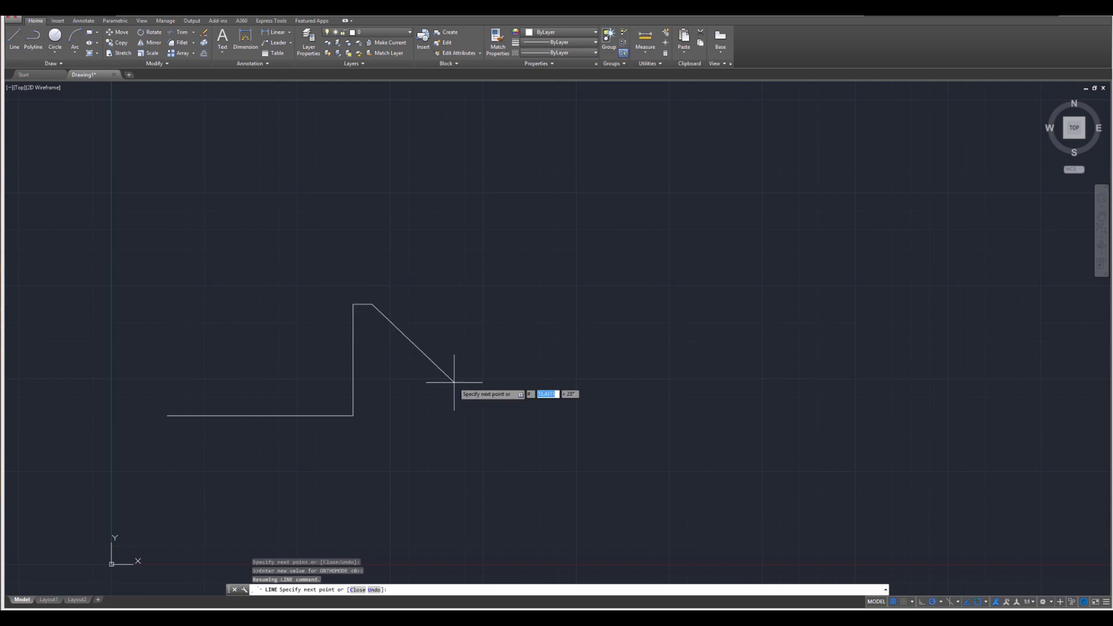
text(4)
key(Tab)
text(9.5)
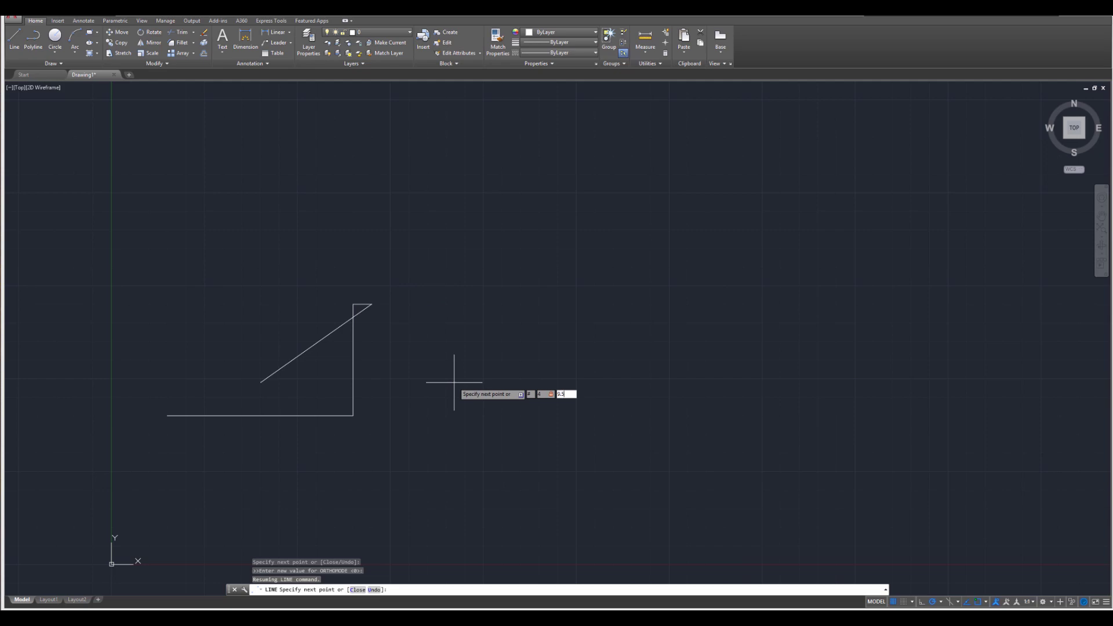
key(Return)
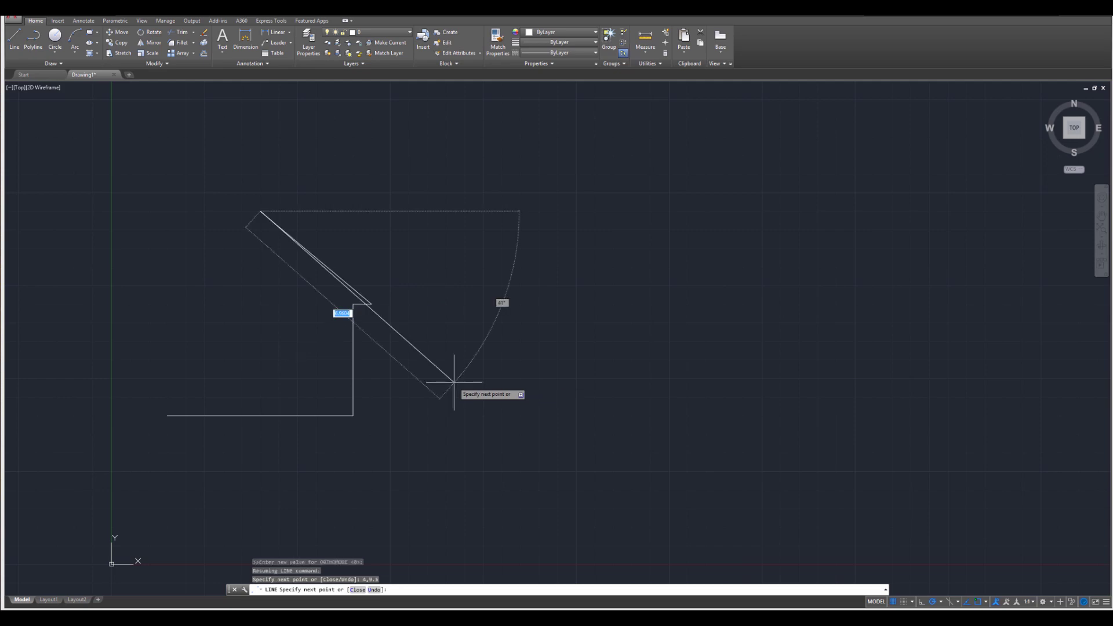
key(F8)
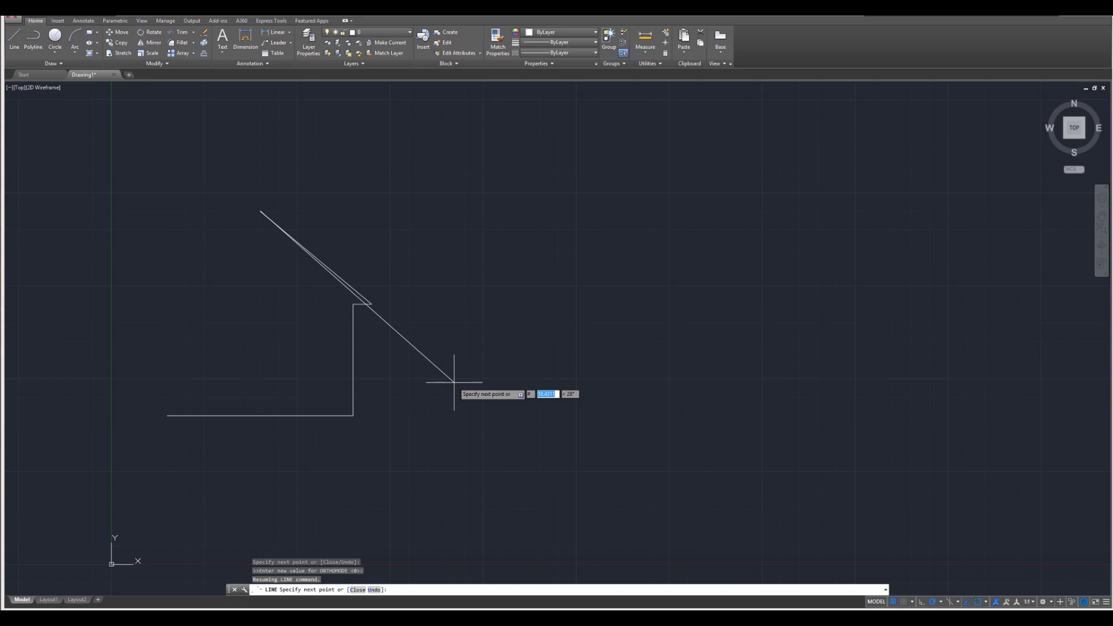
text(1)
key(Tab)
text(7)
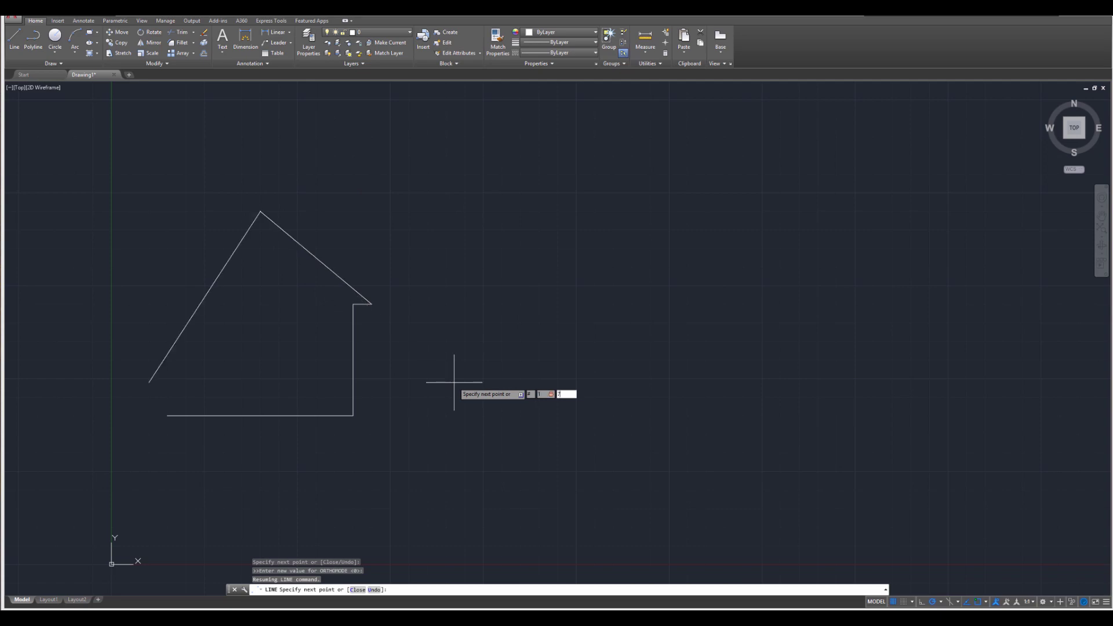
key(Return)
- Close the house outline with the left eave to absolute point 1.5,7 and the left wall to 1.5,4, ending the line
key(F8)
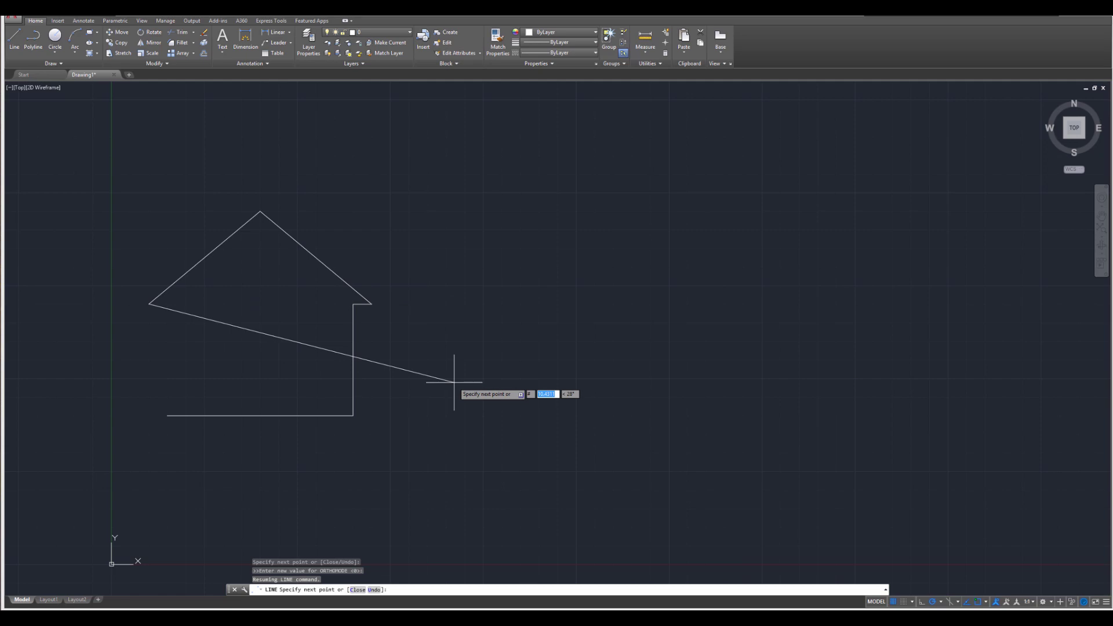
text(1.5)
key(Tab)
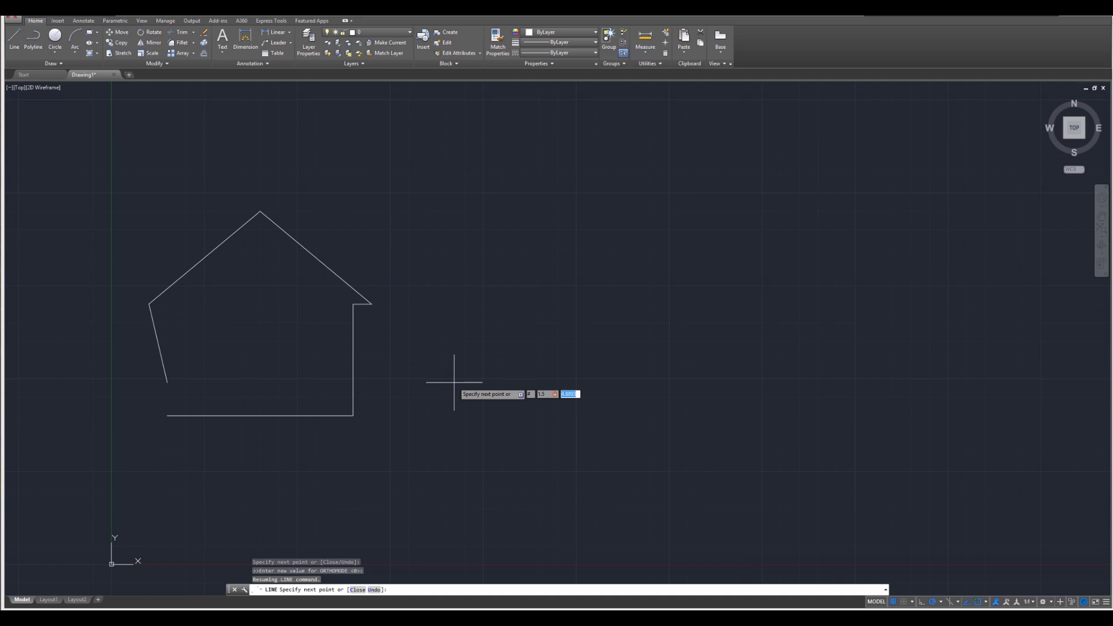
text(7)
key(Return)
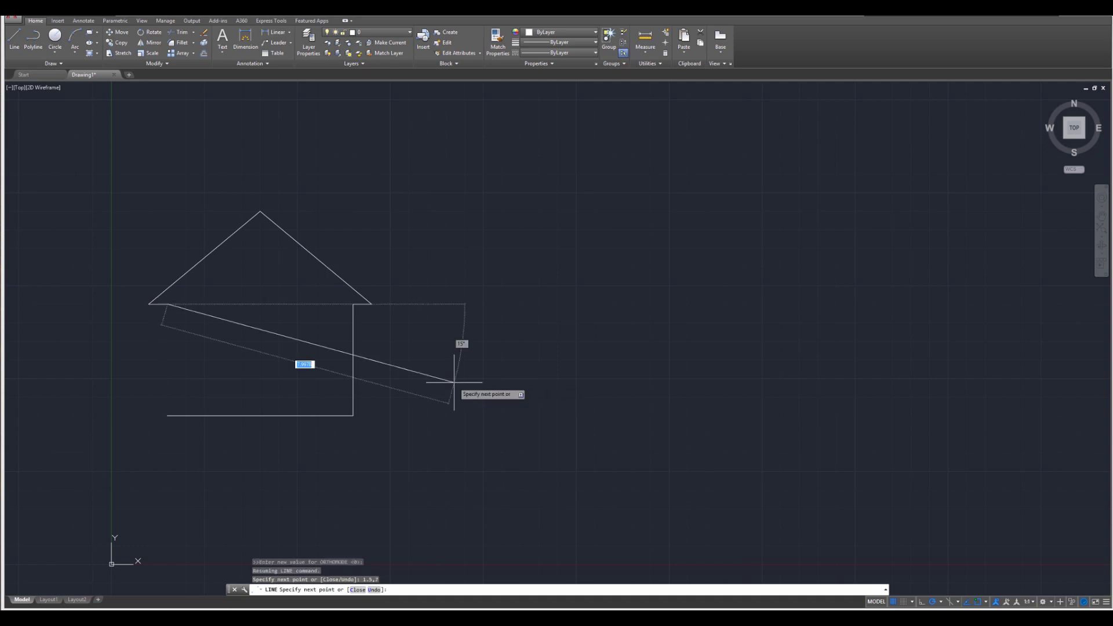
text(#)
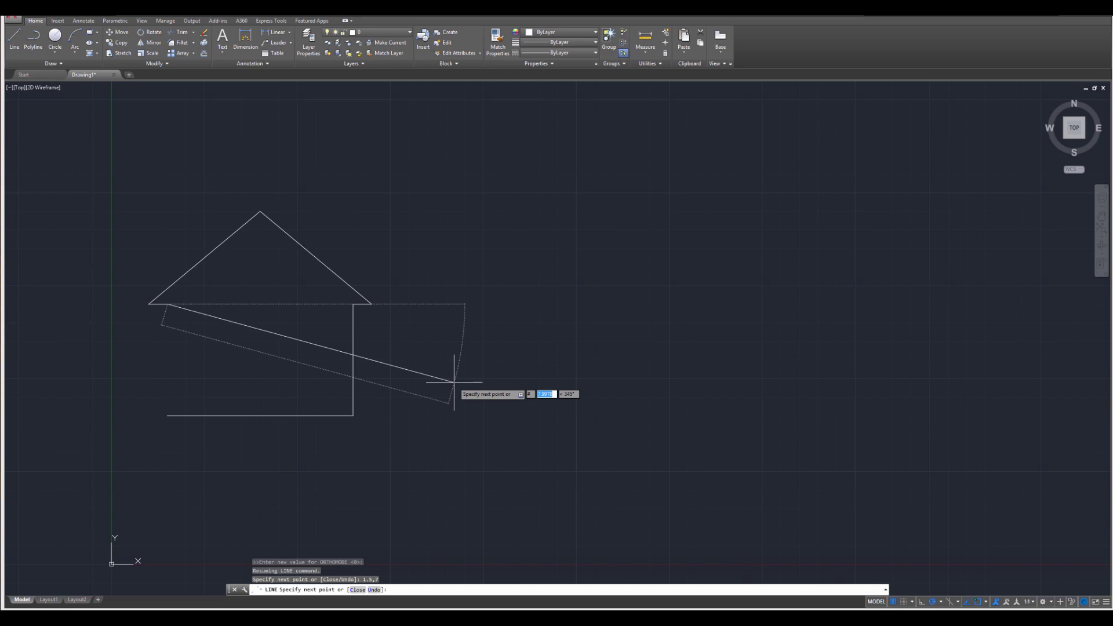
text(1.5)
key(Tab)
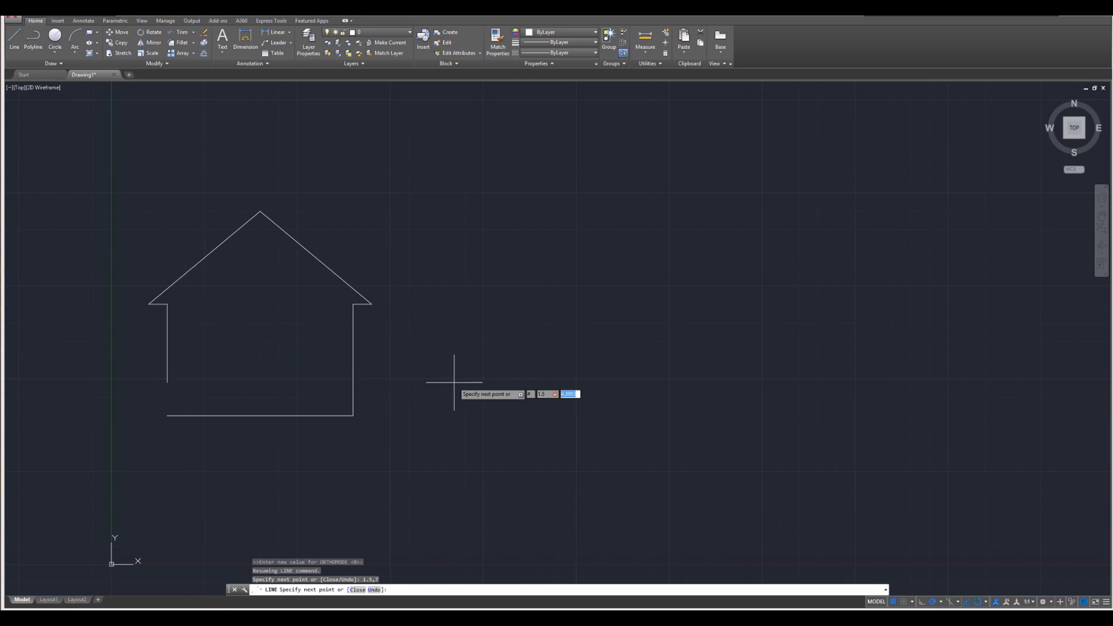
text(4)
key(Return)
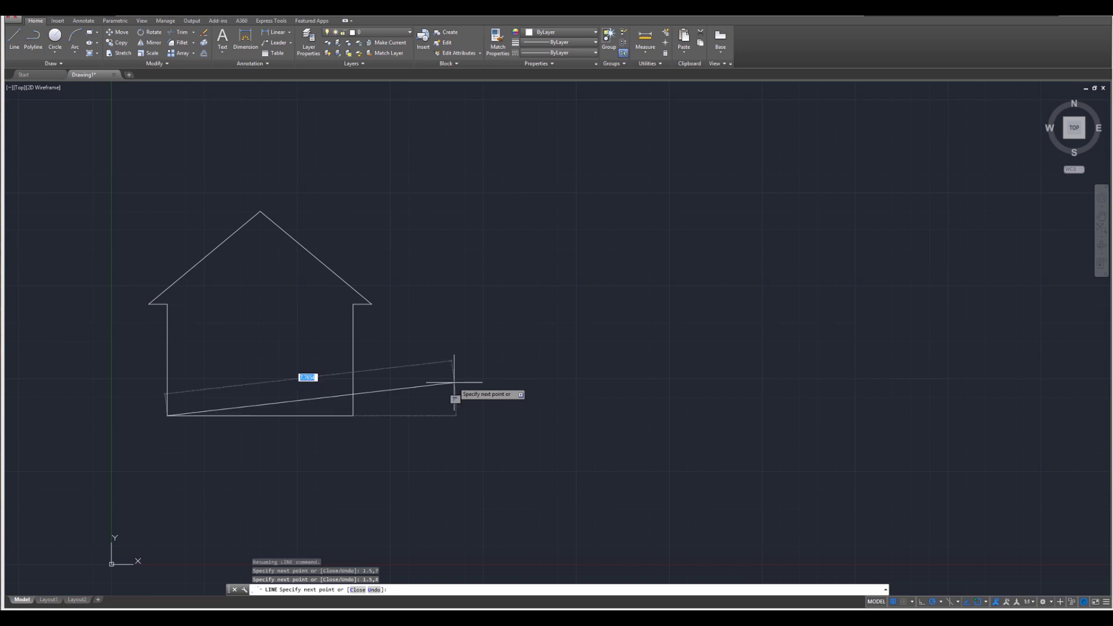
key(Escape)
key(Escape)
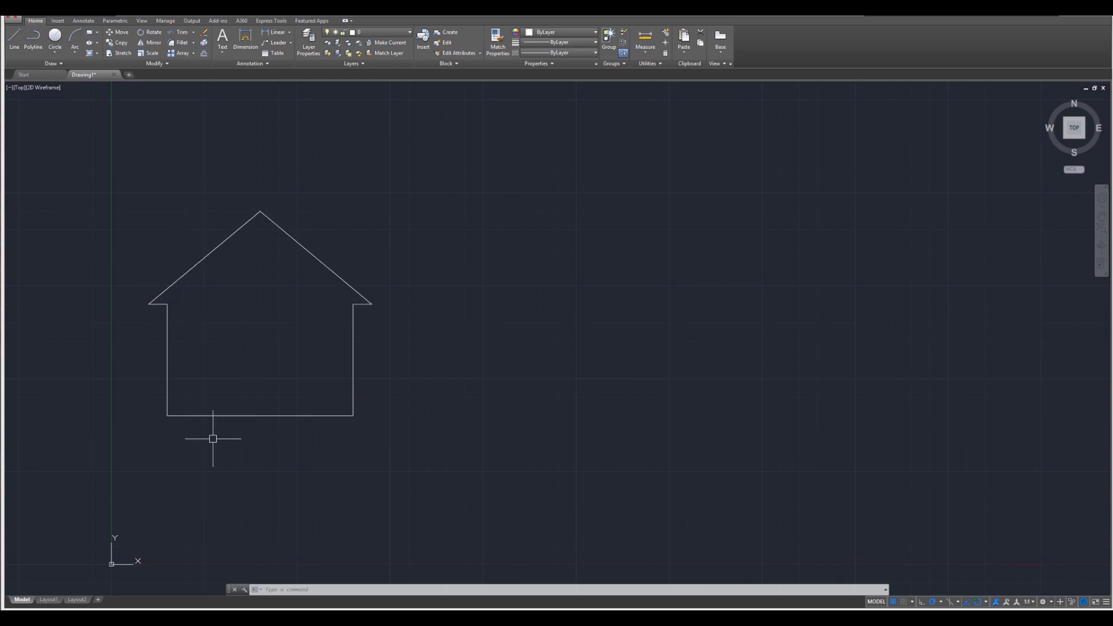
- Delete the entire house outline
click(436, 460)
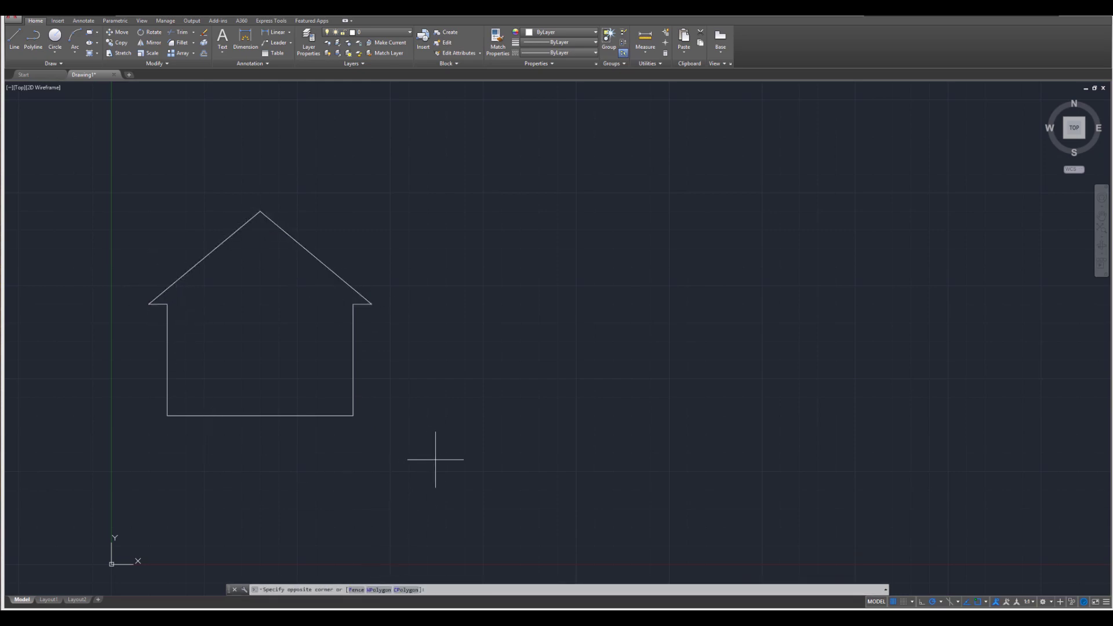
click(120, 186)
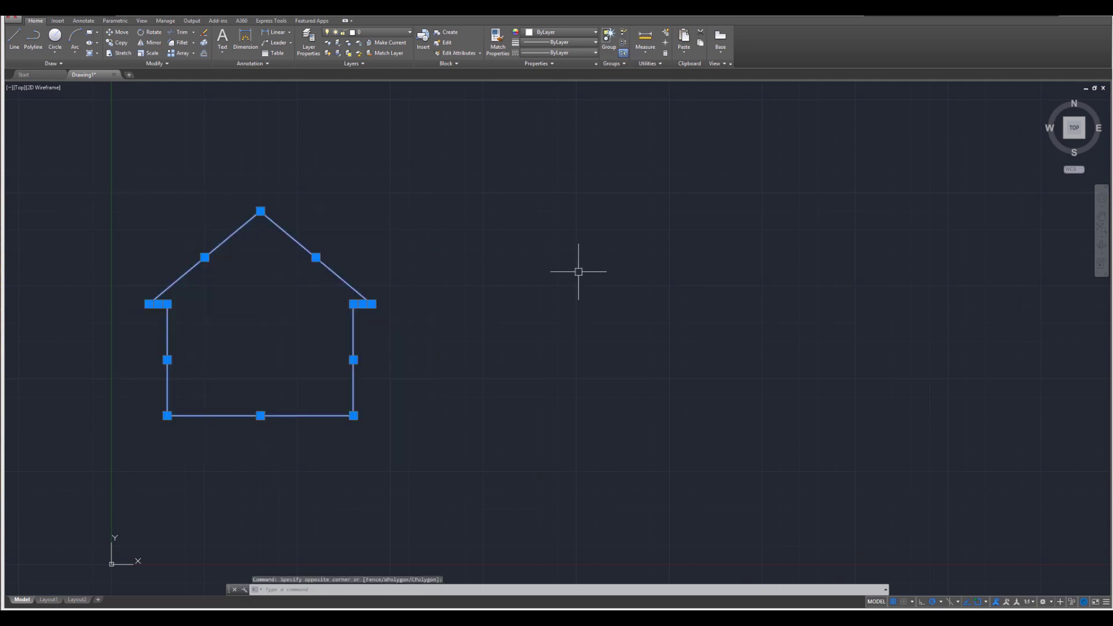
key(Delete)
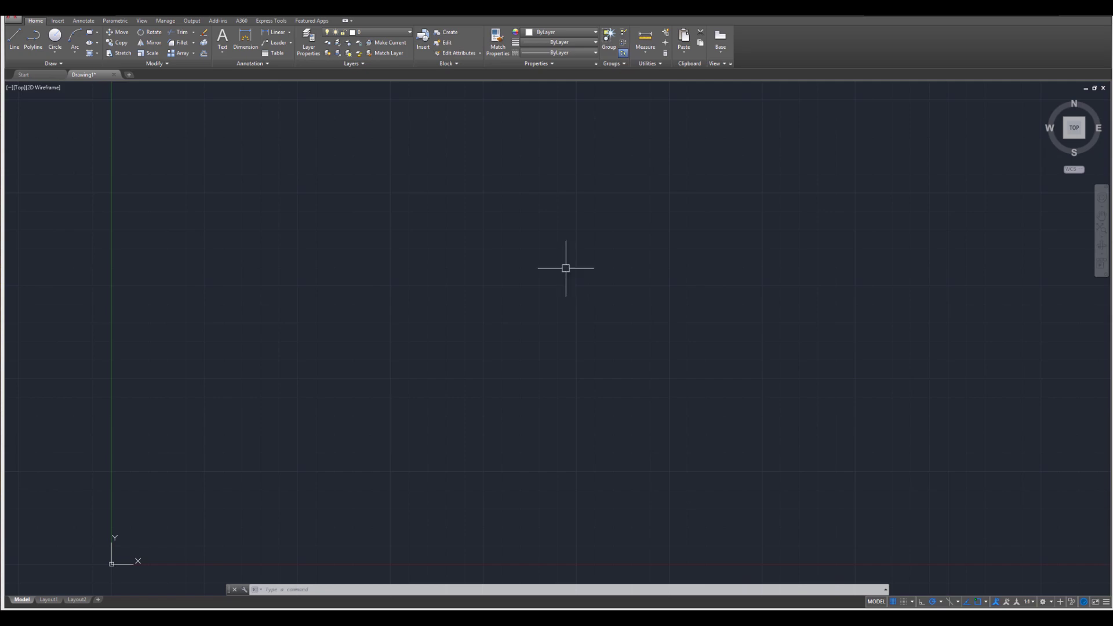
key(Escape)
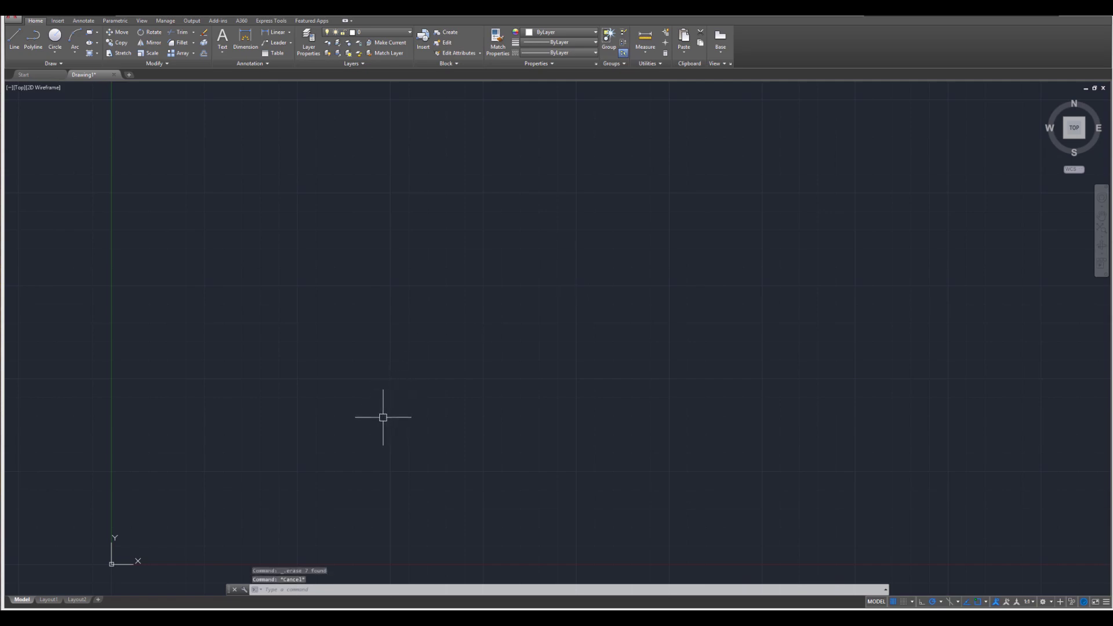
- Draw the house's base line again from absolute point 1.5,4 to the relative coordinates @5,0, with ortho mode off
text(l)
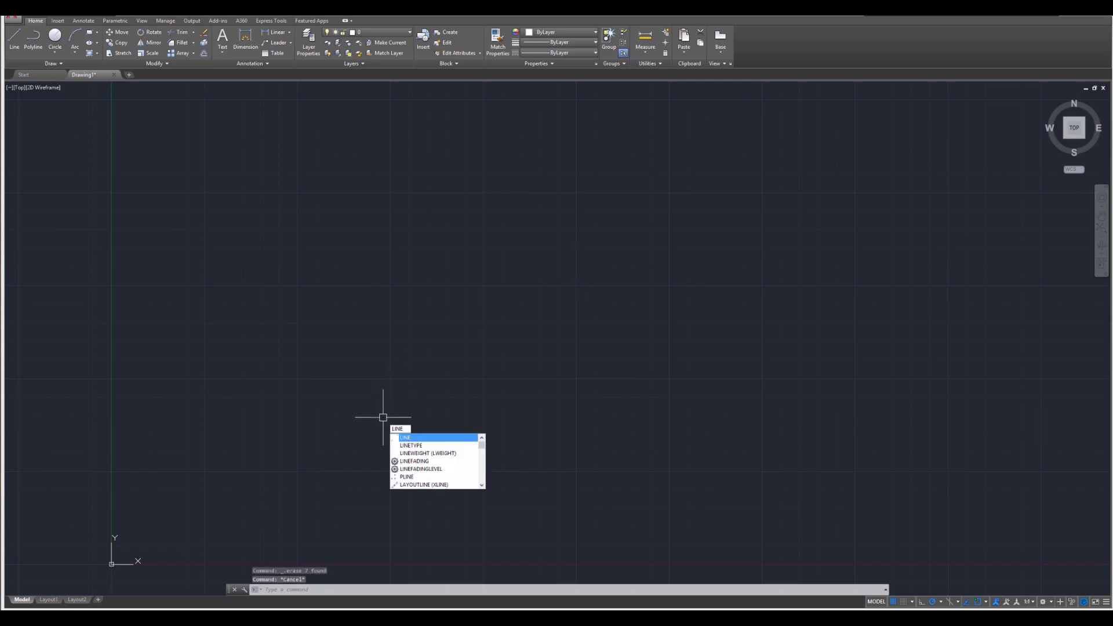
key(Return)
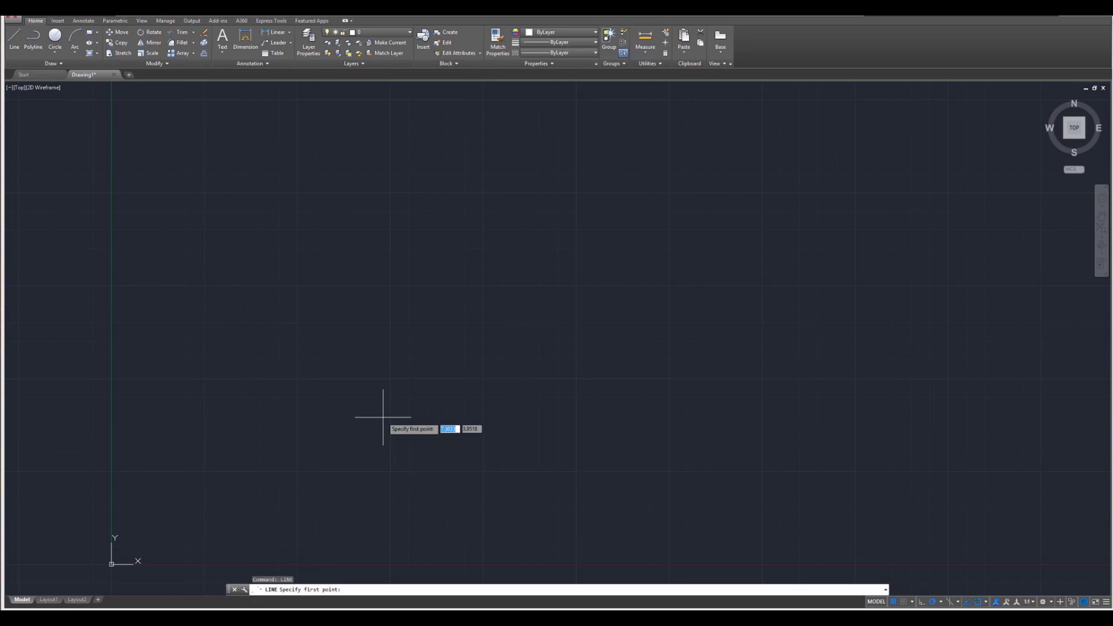
text(#1.4)
key(Tab)
text(4)
key(Return)
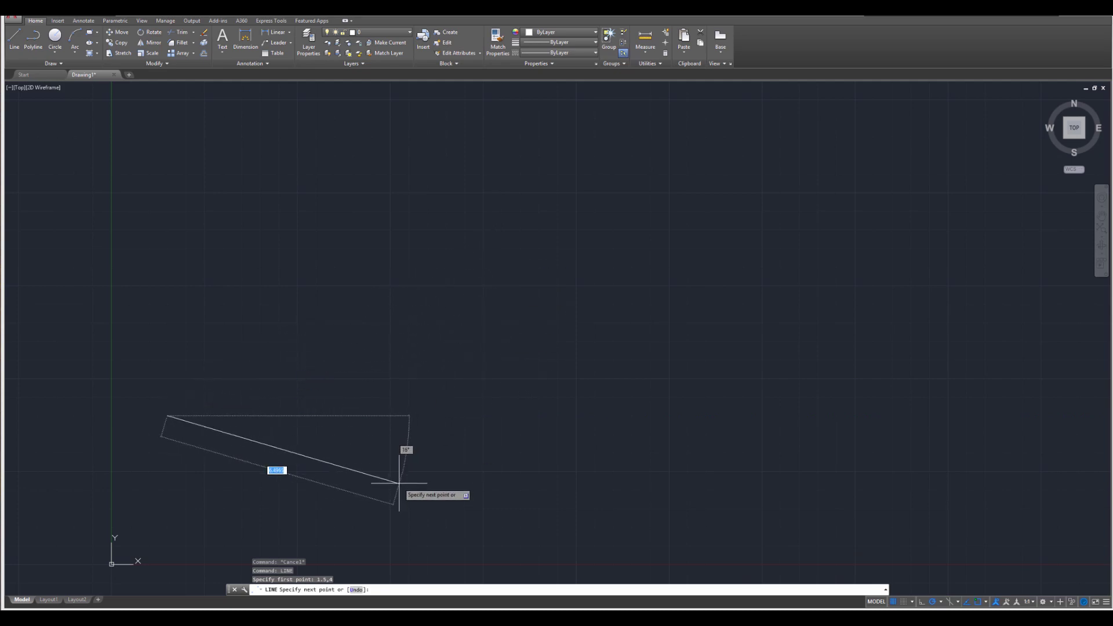
key(F8)
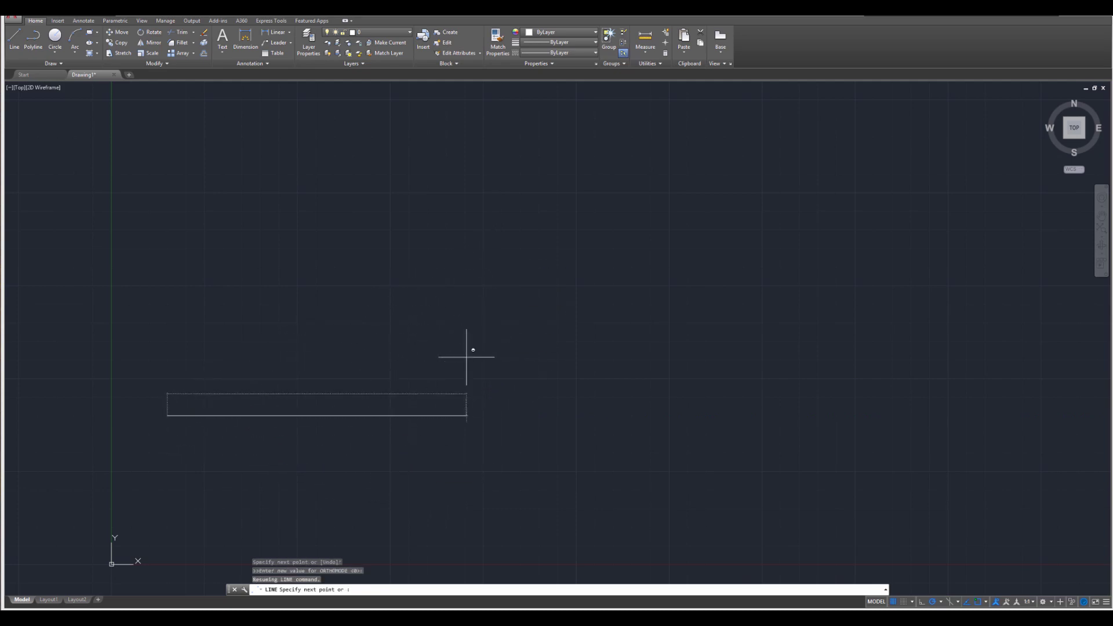
key(F8)
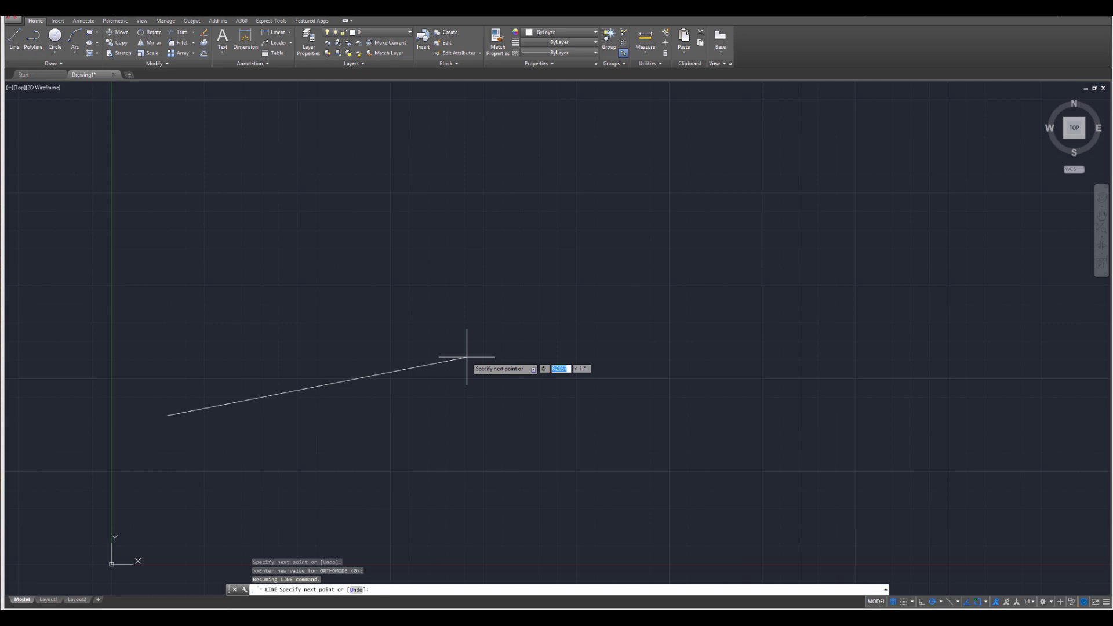
text(5)
key(Tab)
text(0)
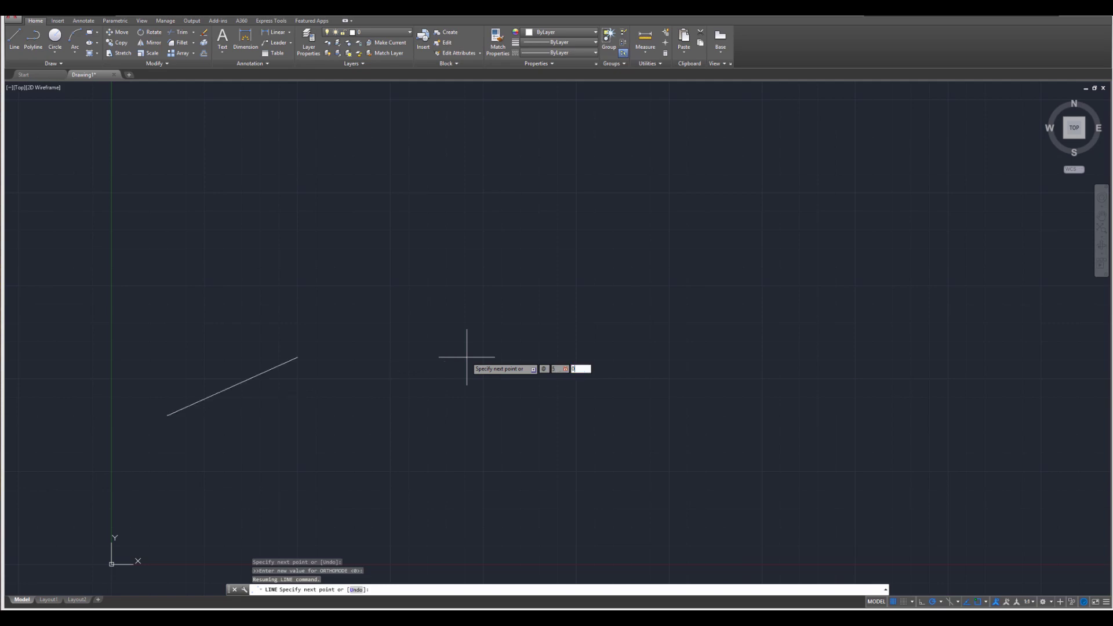
key(Return)
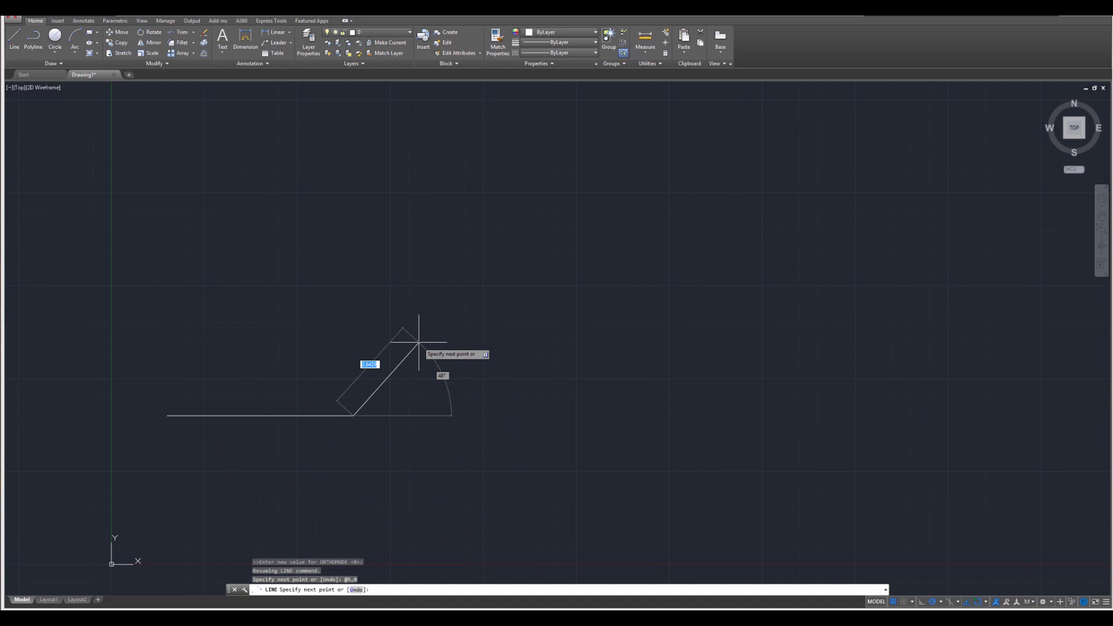
- Draw the house's right wall to relative point @0,3.5 and the short right eave to @.5,0
text(@)
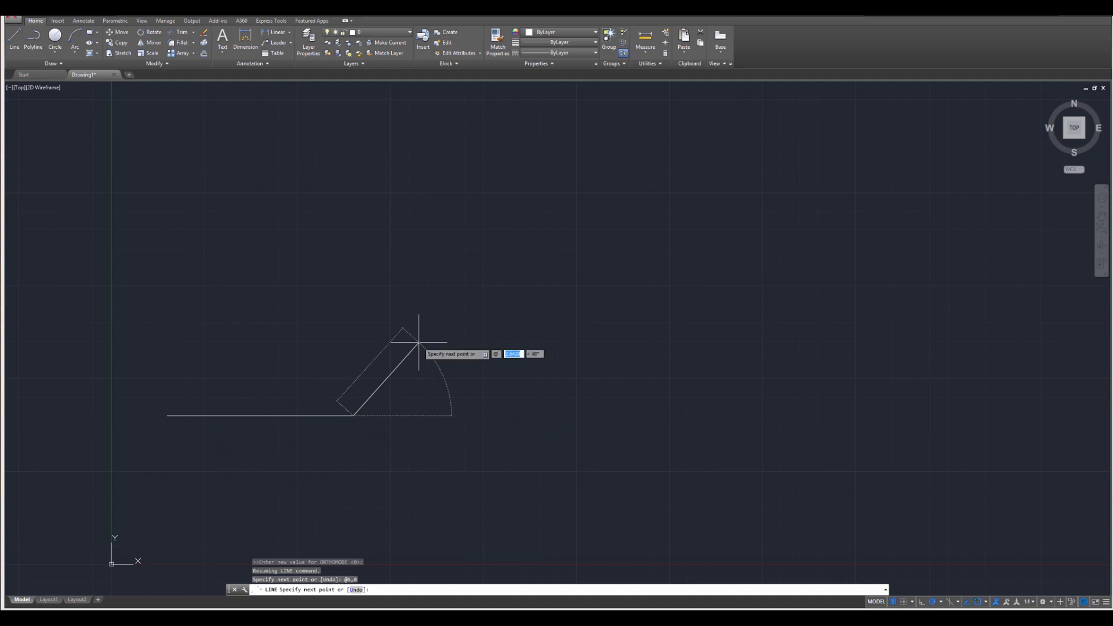
text(0)
key(Tab)
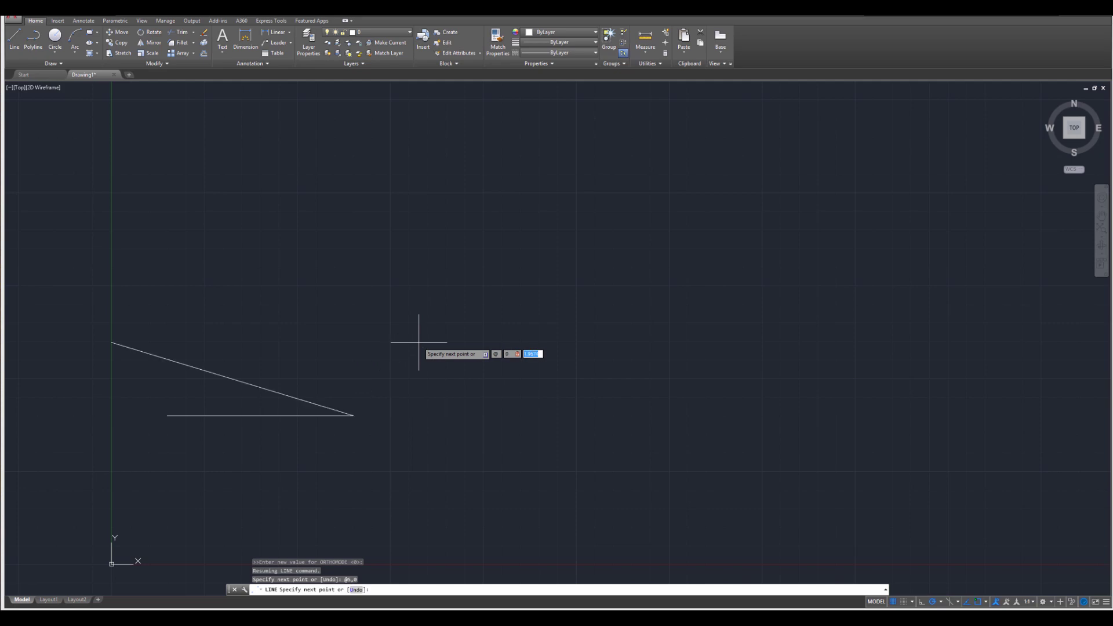
text(3.5)
key(Return)
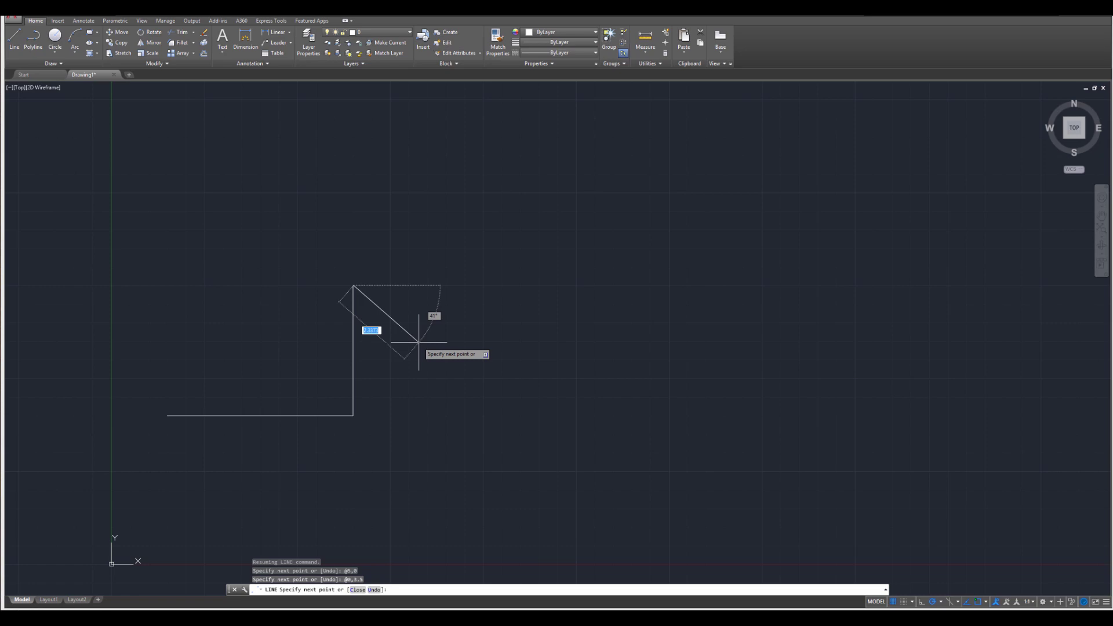
text(@)
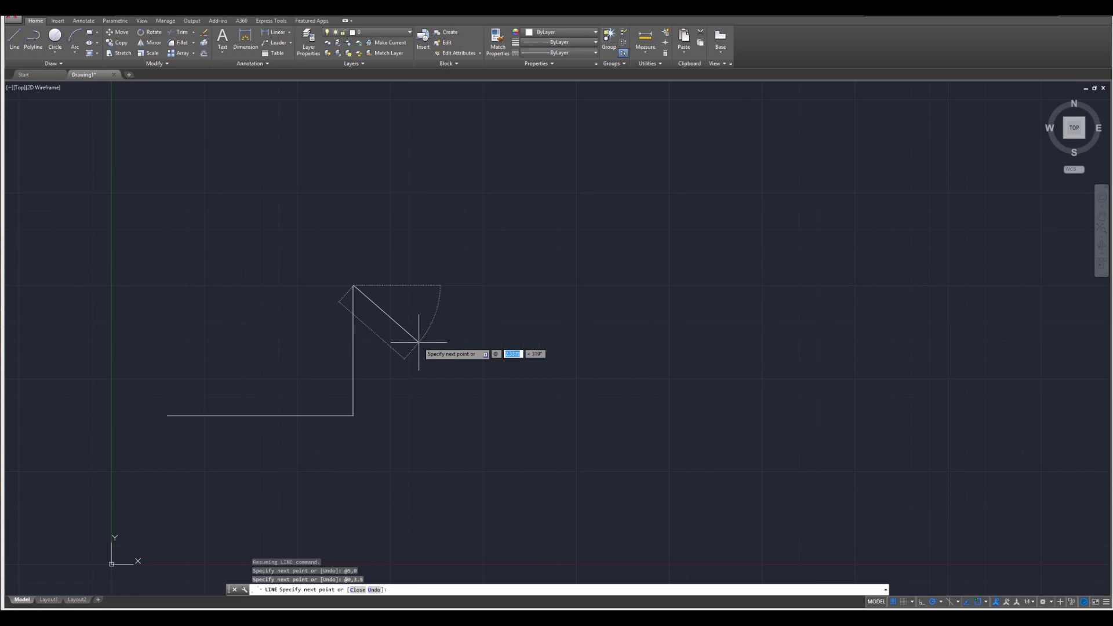
text(-6,)
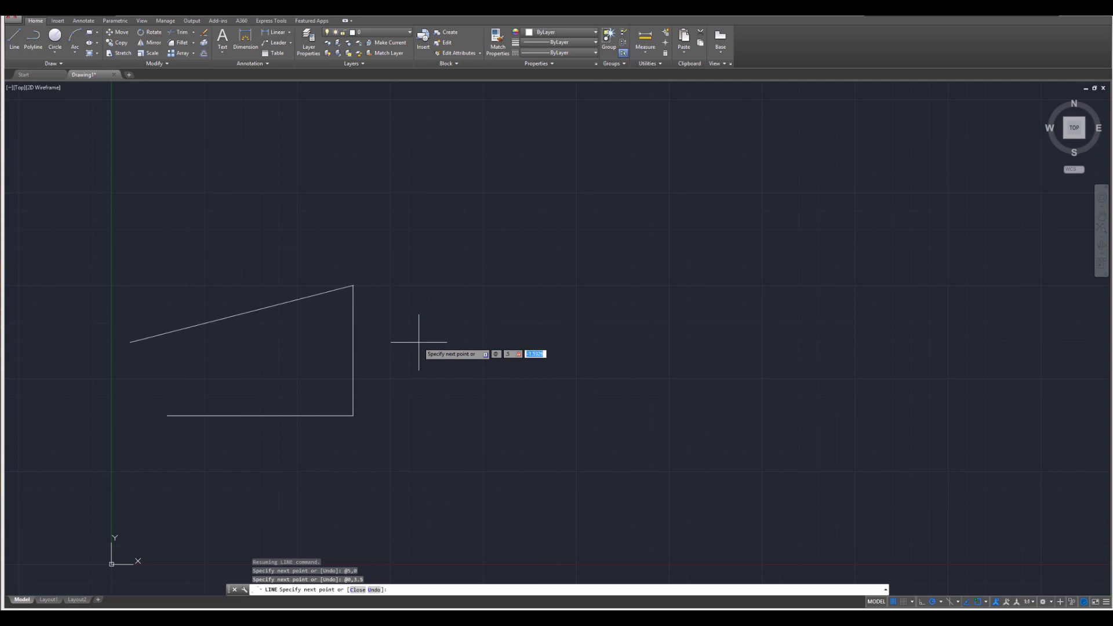
text(0)
key(Return)
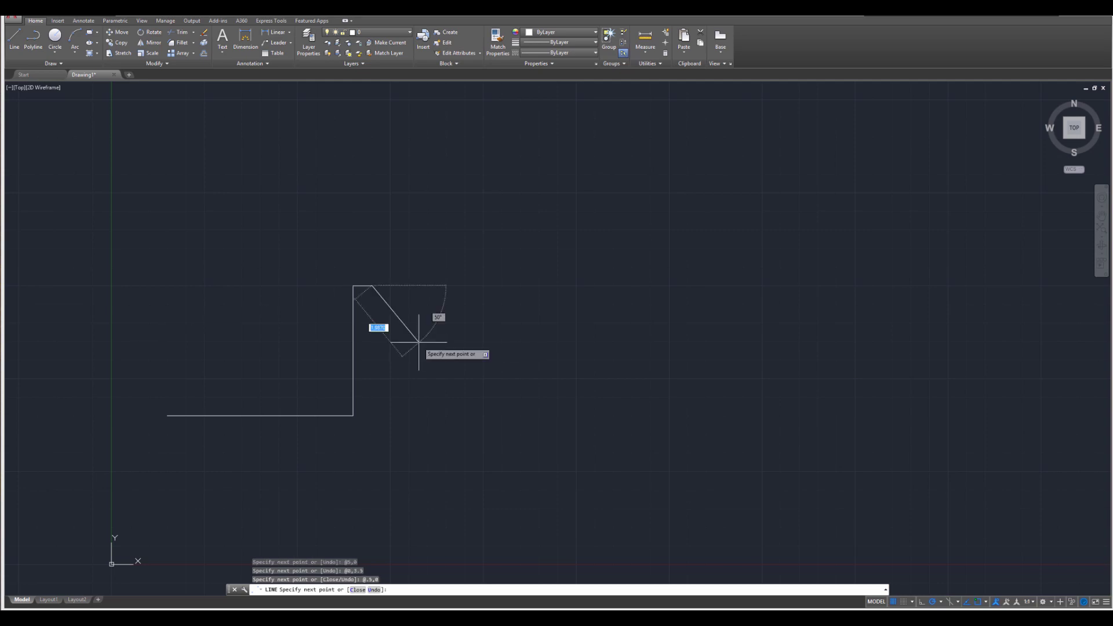
- Add the right roof slope from the eave up to the peak at relative point @-3,2.5
text(@)
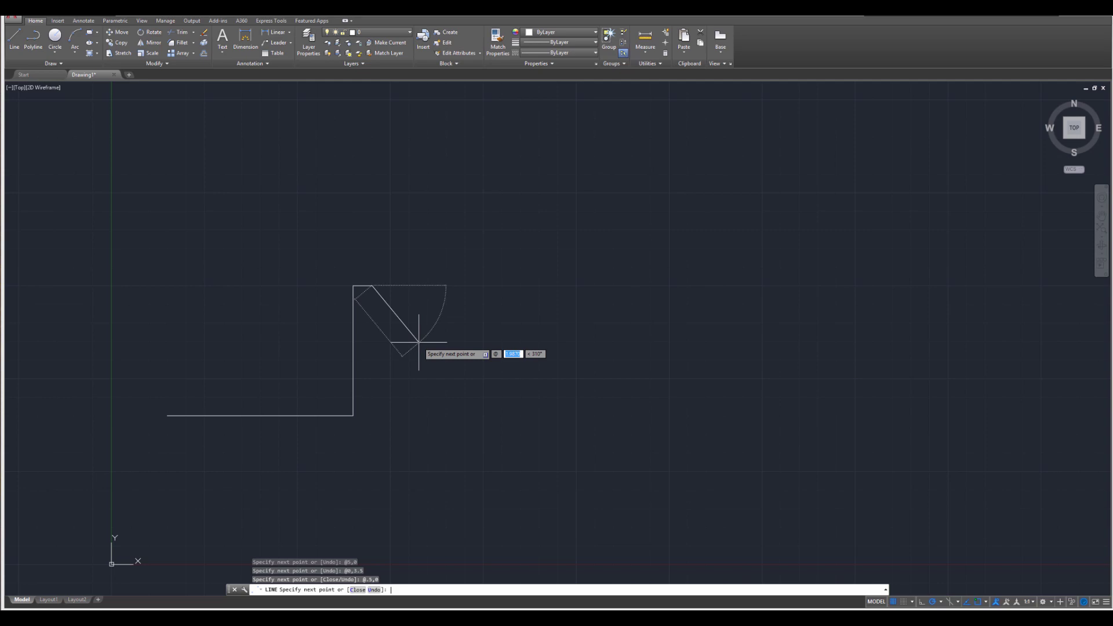
text(-3)
key(Tab)
text(2)
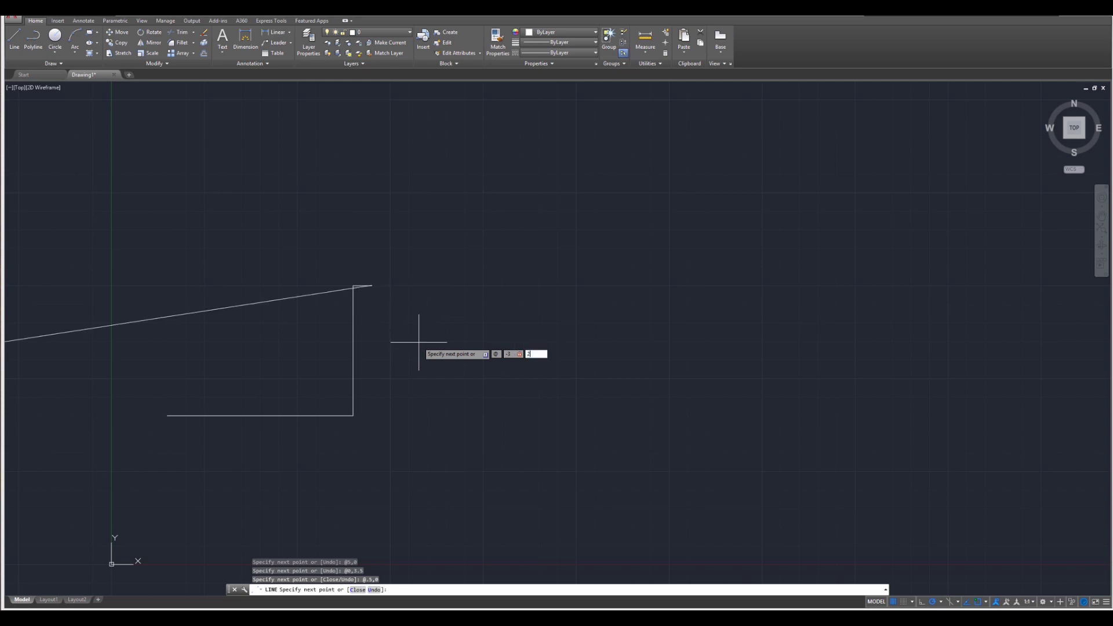
text(.5)
key(Return)
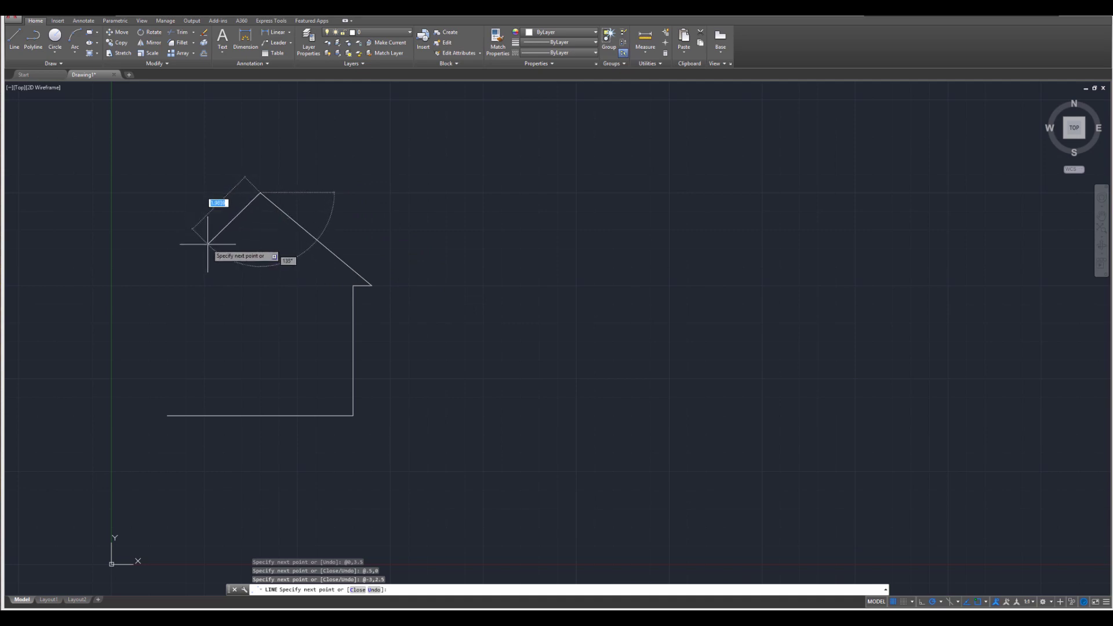
- Add the left roof slope from the peak down to relative point @-3,-2.5
text(@)
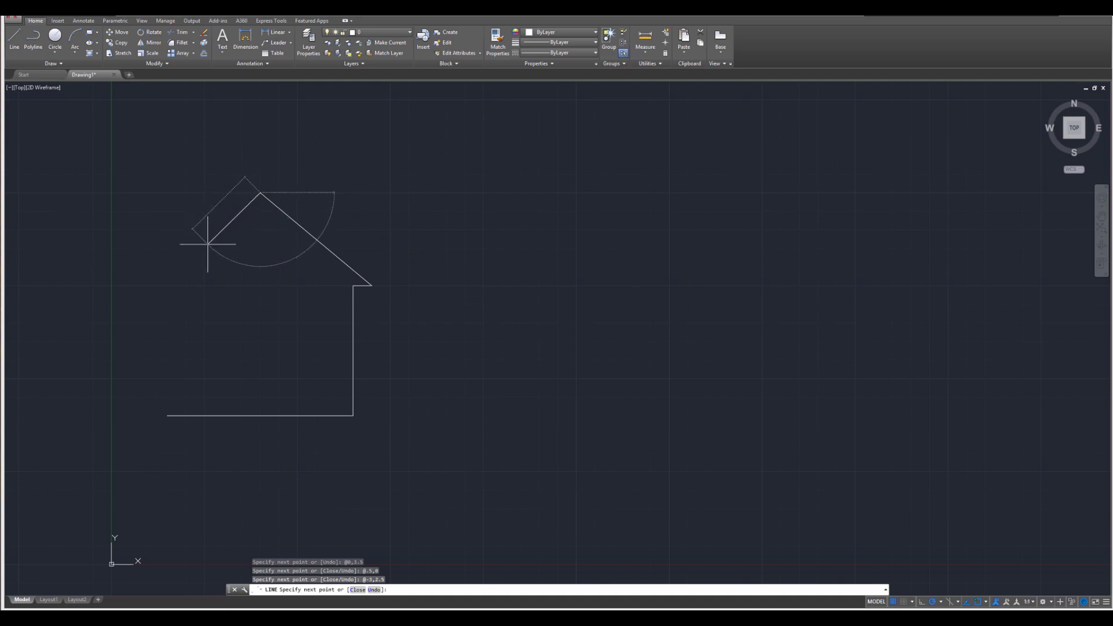
text(-3)
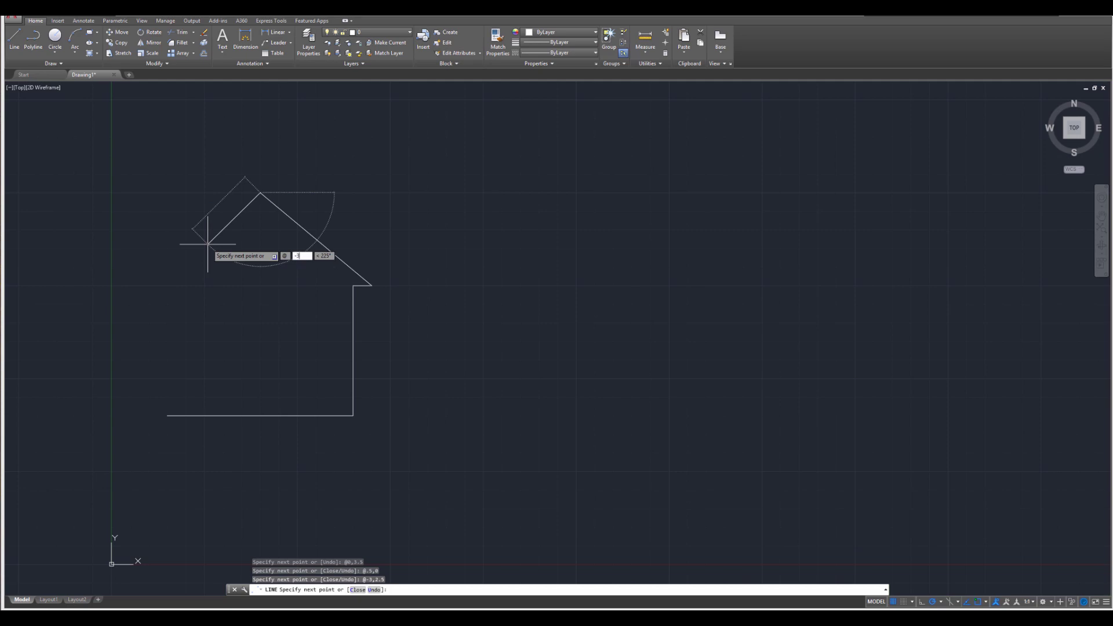
text(,)
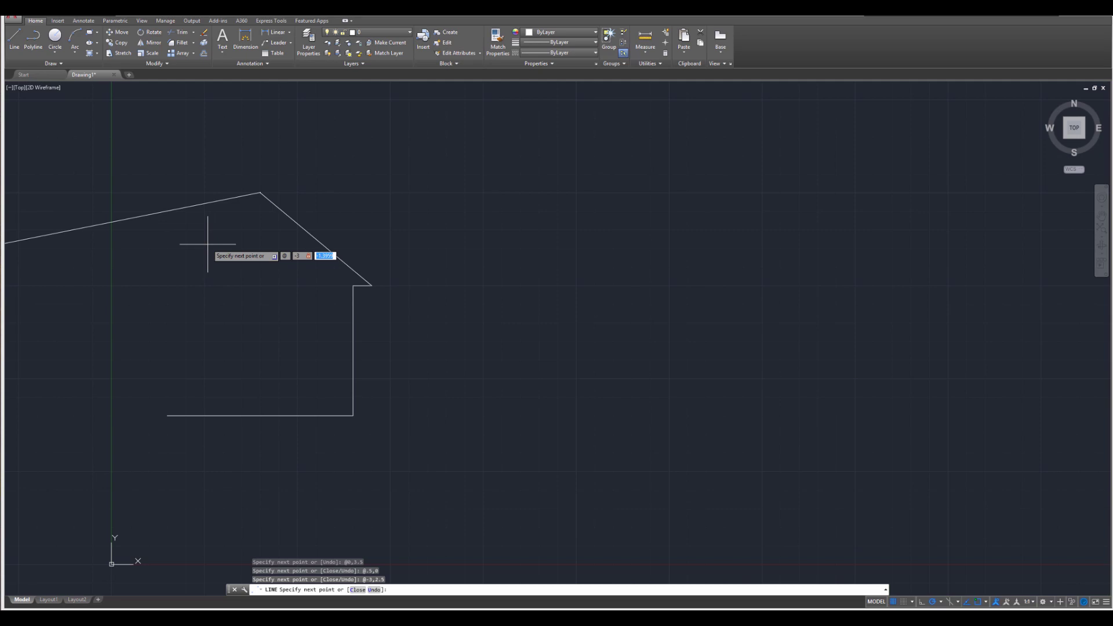
text(-2.5)
key(Return)
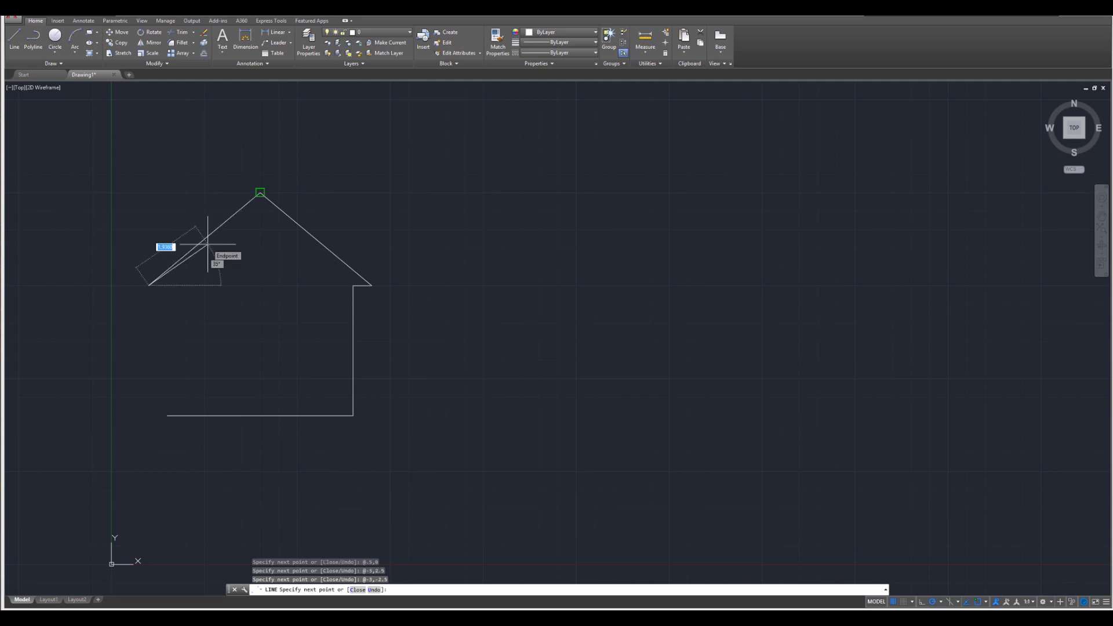
- Draw the short left eave inward from the roof's lower end to relative point @.5,0
text(@)
key(BackSpace)
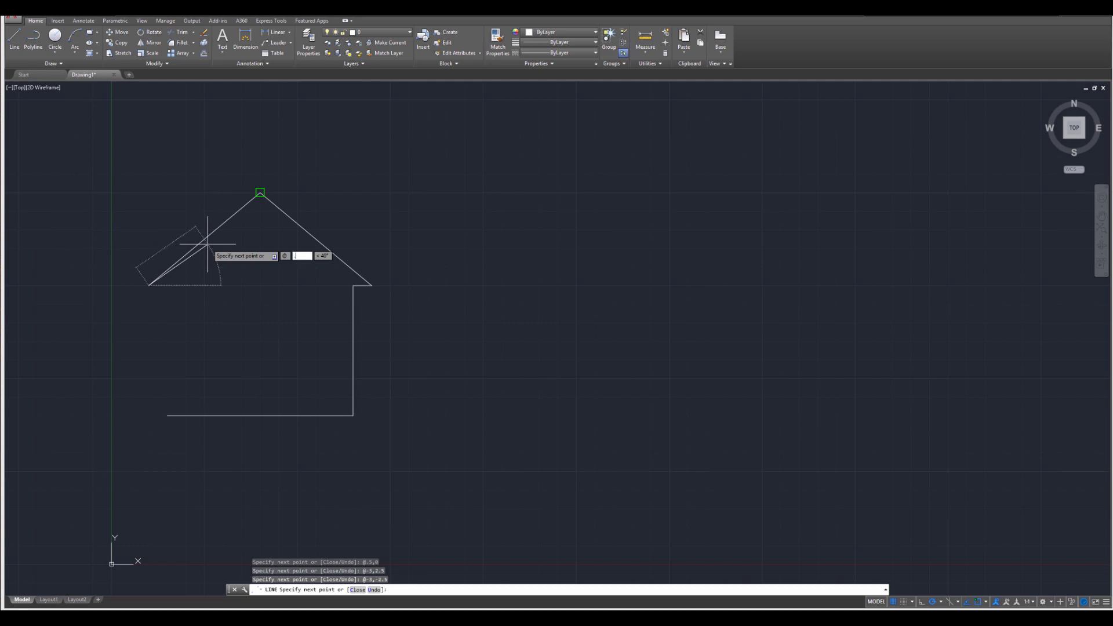
text(.5)
key(comma)
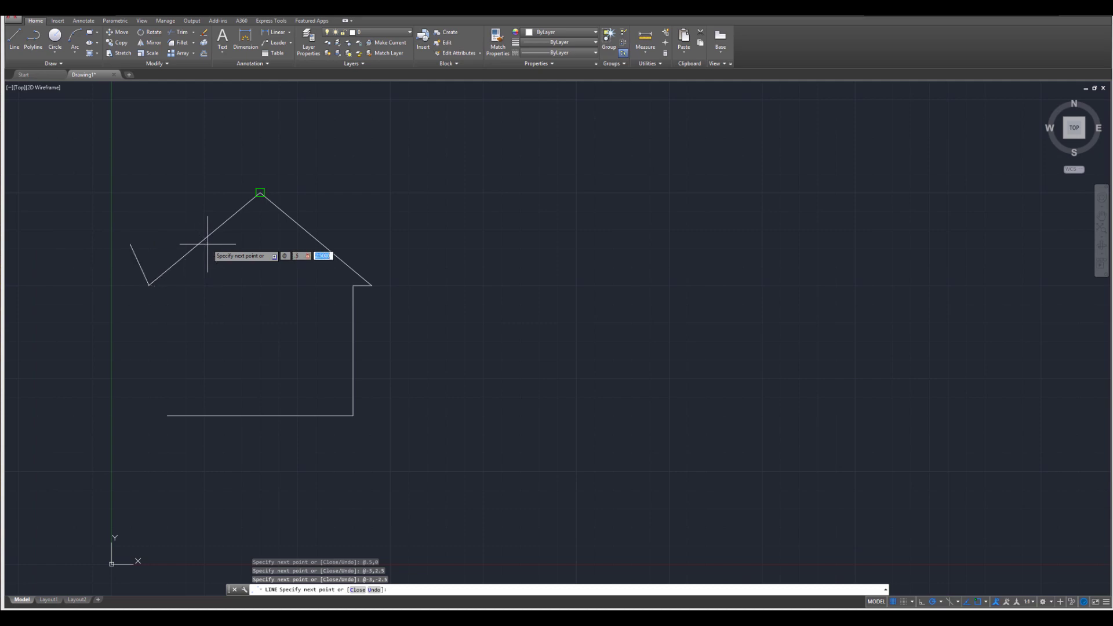
text(0)
key(Return)
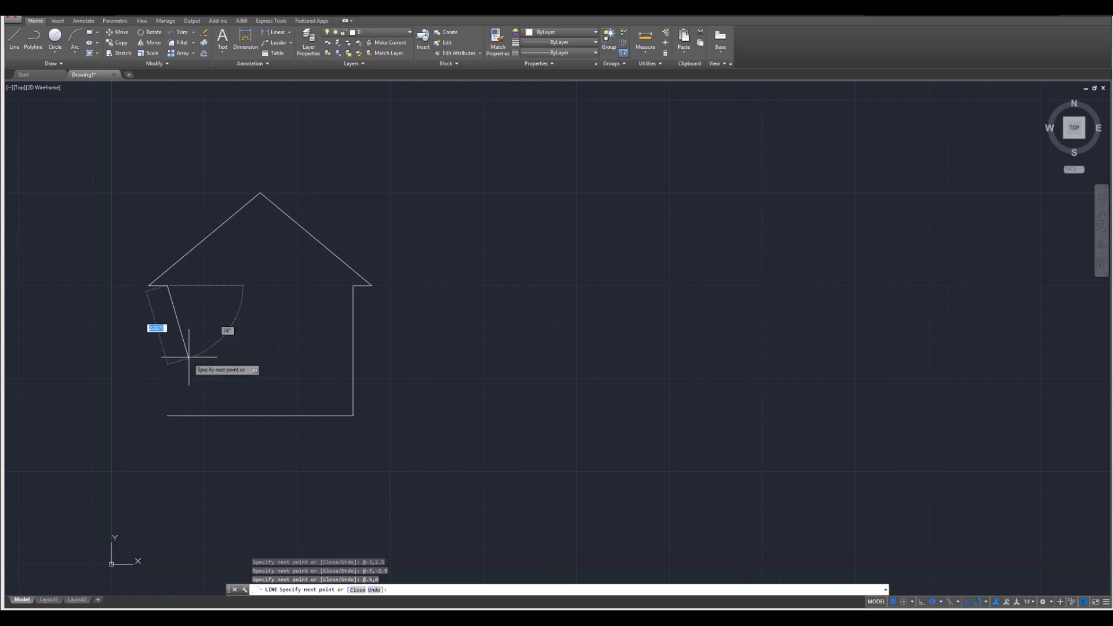
- Close the house outline with the left wall down to relative point @0,-3.5 and end the line
text(@)
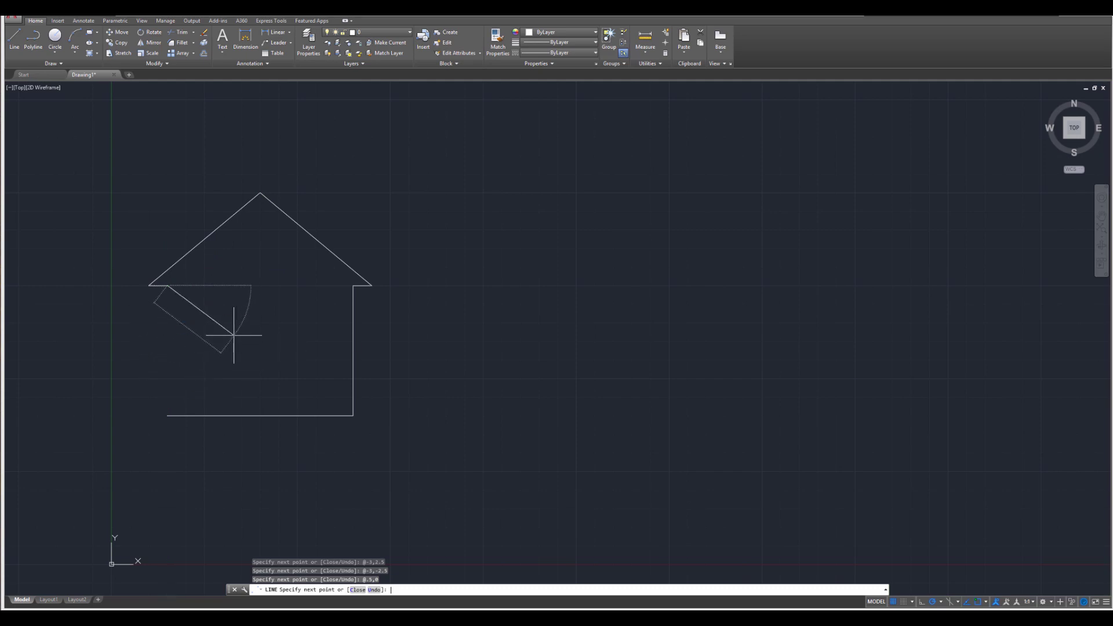
text(0)
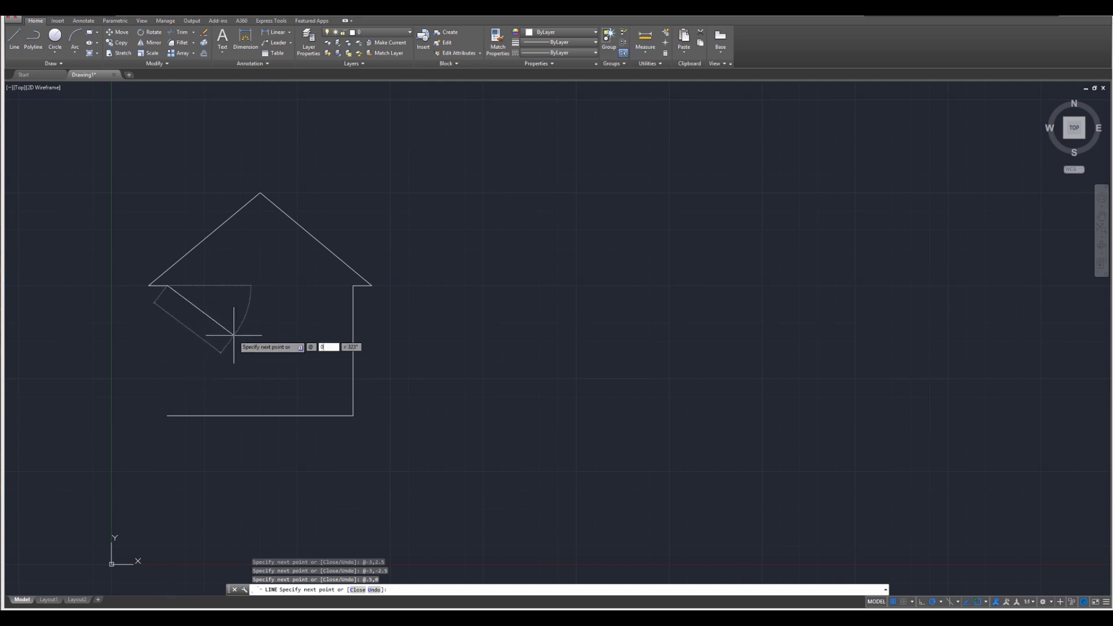
text(,)
text(-)
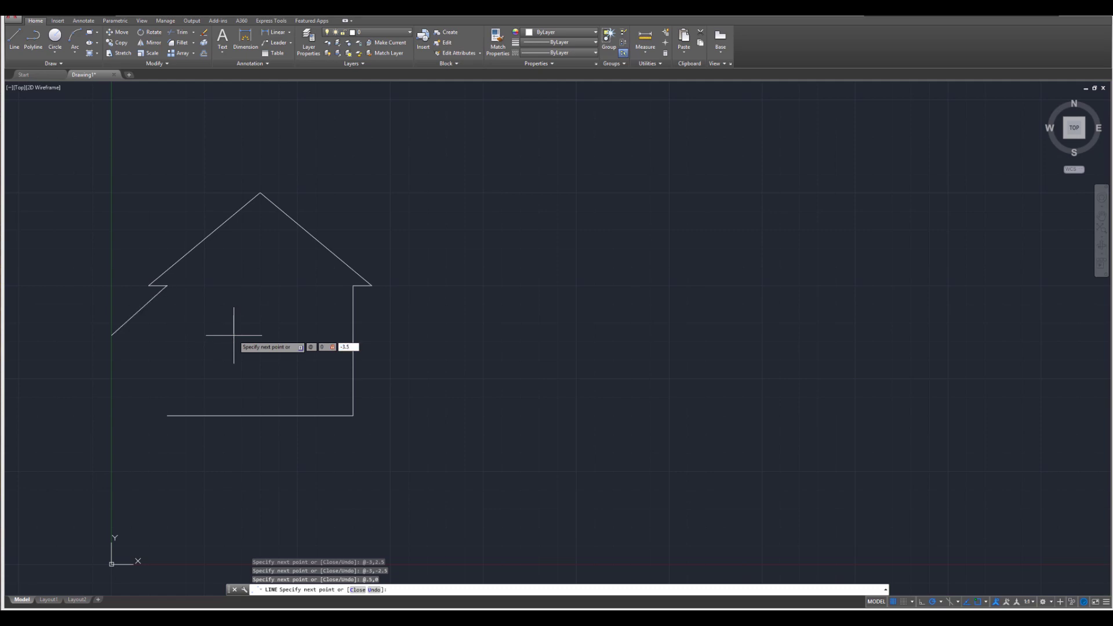
text(3.5)
key(Return)
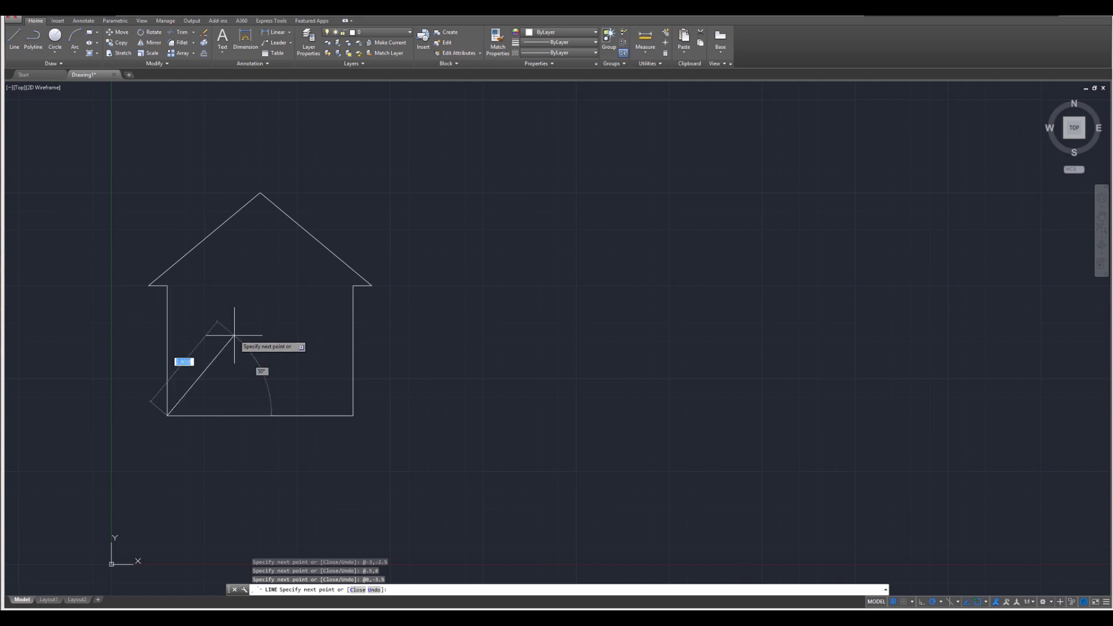
key(Escape)
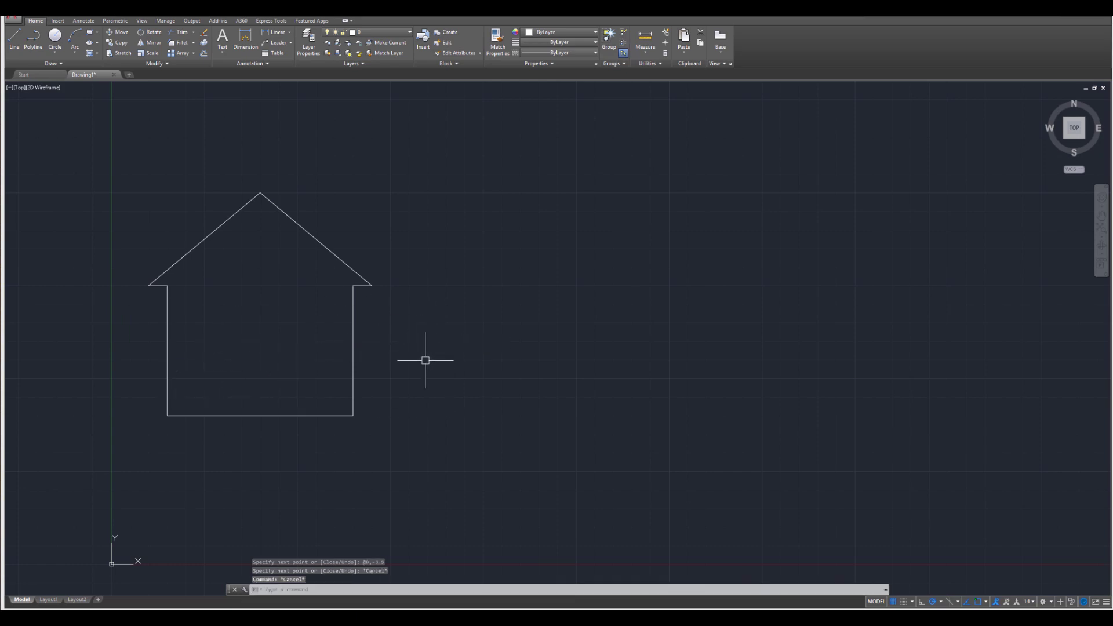